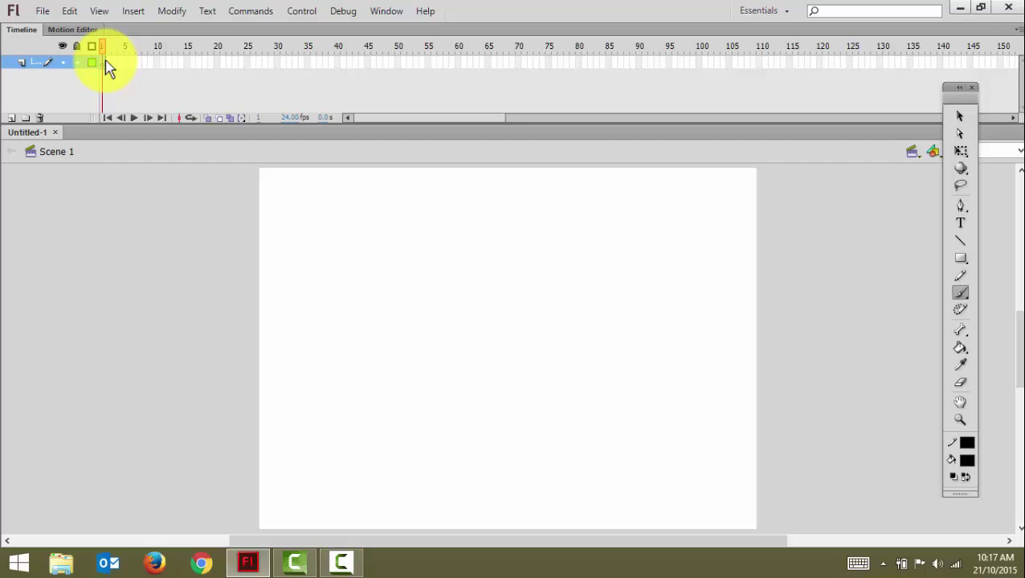
Insert consecutive blank keyframes on the layer from frame 2 through frame 50.
{"action": "key", "text": "F7"}
{"action": "key", "text": "F7"}
{"action": "key", "text": "F7"}
{"action": "key", "text": "F7"}
{"action": "key", "text": "F7"}
{"action": "key", "text": "F7"}
{"action": "key", "text": "F7"}
{"action": "key", "text": "F7"}
{"action": "key", "text": "F7"}
{"action": "key", "text": "F7"}
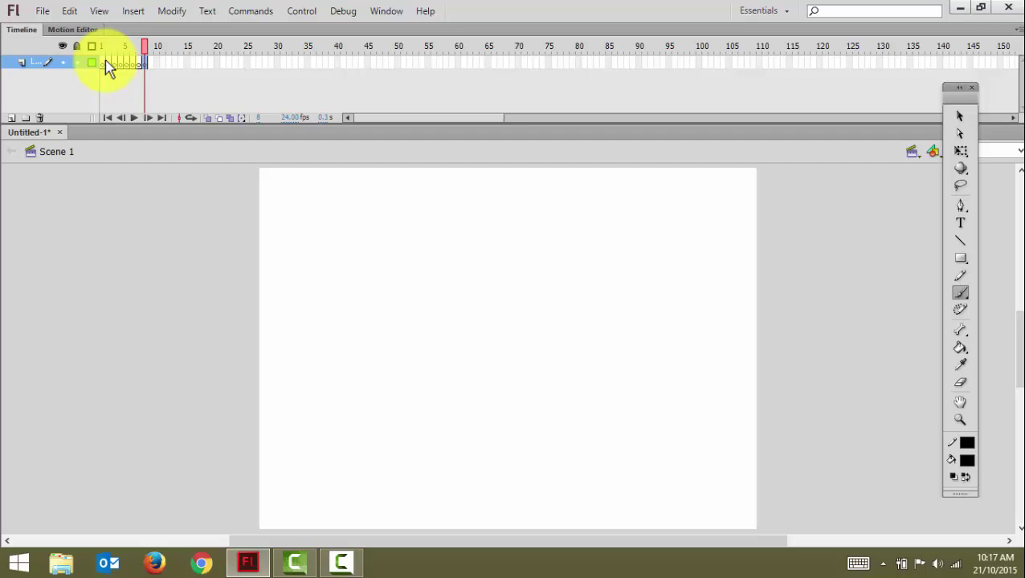
{"action": "key", "text": "F7"}
{"action": "key", "text": "F7"}
{"action": "key", "text": "F7"}
{"action": "key", "text": "F7"}
{"action": "key", "text": "F7"}
{"action": "key", "text": "F7"}
{"action": "key", "text": "F7"}
{"action": "key", "text": "F7"}
{"action": "key", "text": "F7"}
{"action": "key", "text": "F7"}
{"action": "key", "text": "F7"}
{"action": "key", "text": "F7"}
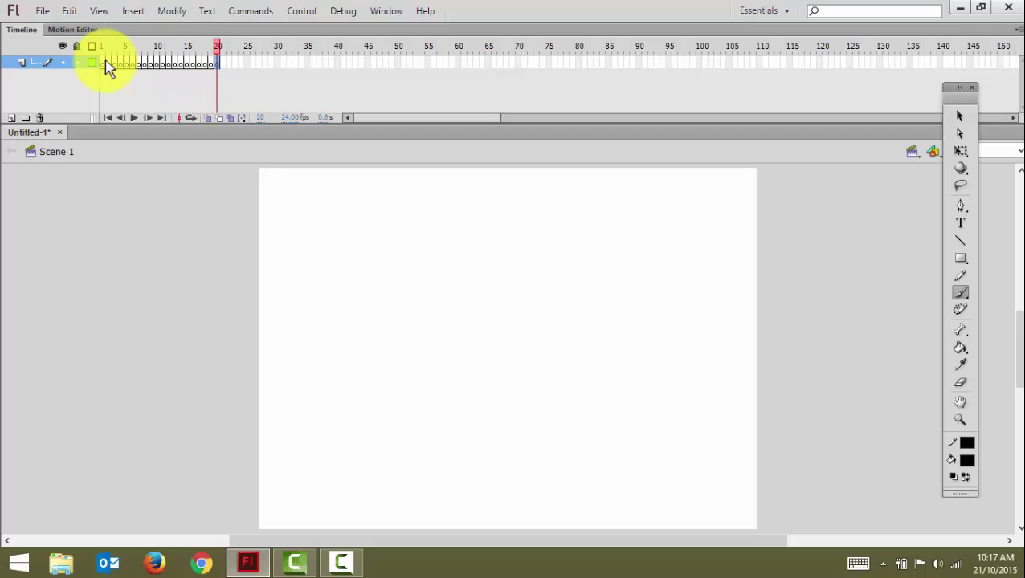
{"action": "key", "text": "F7"}
{"action": "key", "text": "F7"}
{"action": "key", "text": "F7"}
{"action": "key", "text": "F7"}
{"action": "key", "text": "F7"}
{"action": "key", "text": "F7"}
{"action": "key", "text": "F7"}
{"action": "key", "text": "F7"}
{"action": "key", "text": "F7"}
{"action": "key", "text": "F7"}
{"action": "key", "text": "F7"}
{"action": "key", "text": "F7"}
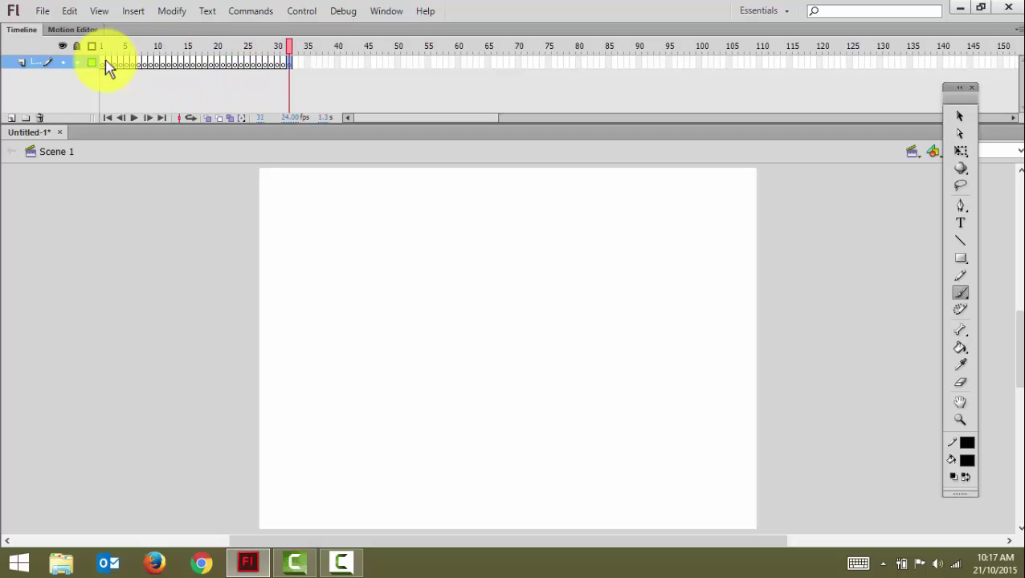
{"action": "key", "text": "F7"}
{"action": "key", "text": "F7"}
{"action": "key", "text": "F7"}
{"action": "key", "text": "F7"}
{"action": "key", "text": "F7"}
{"action": "key", "text": "F7"}
{"action": "key", "text": "F7"}
{"action": "key", "text": "F7"}
{"action": "key", "text": "F7"}
{"action": "key", "text": "F7"}
{"action": "key", "text": "F7"}
{"action": "key", "text": "F7"}
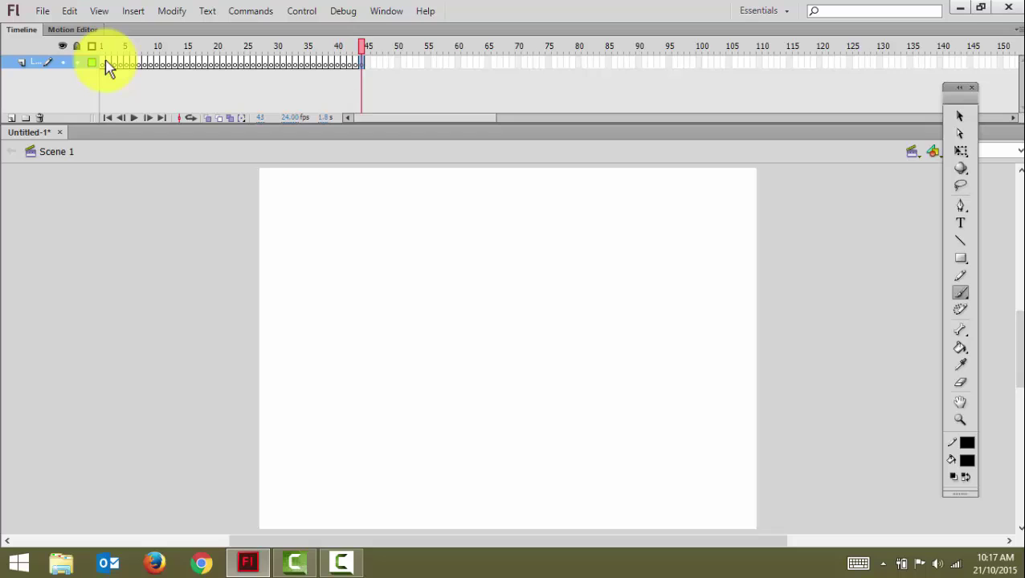
{"action": "key", "text": "F7"}
{"action": "key", "text": "F7"}
{"action": "key", "text": "F7"}
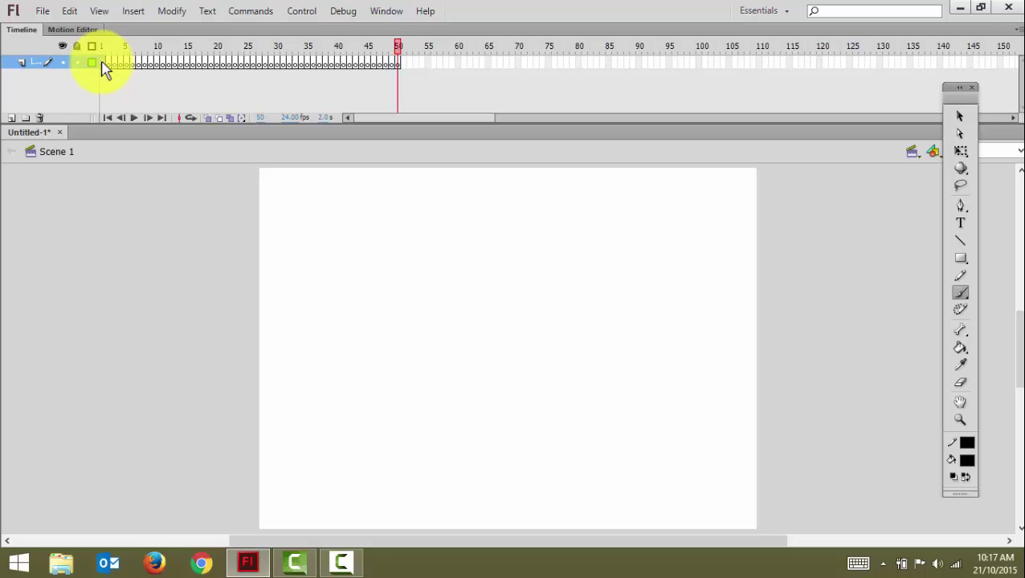
Draw a black standing stick figure with the Brush on frame 1, in the left half of the stage with both arms lowered.
{"action": "left_click", "coordinate": [102, 64]}
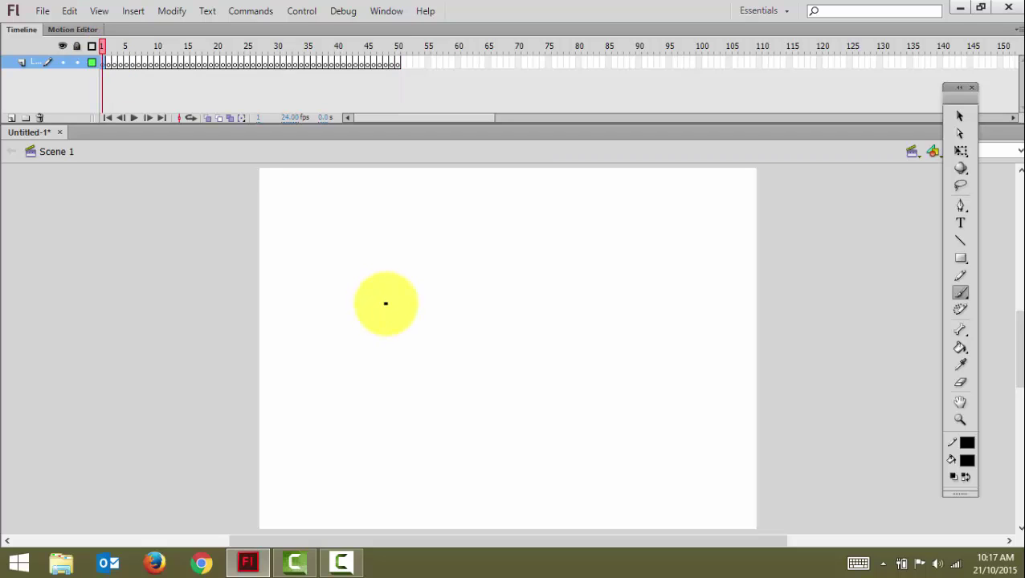
{"action": "mouse_move", "coordinate": [384, 302]}
{"action": "left_mouse_down"}
{"action": "mouse_move", "coordinate": [392, 320]}
{"action": "mouse_move", "coordinate": [396, 306]}
{"action": "left_mouse_up"}
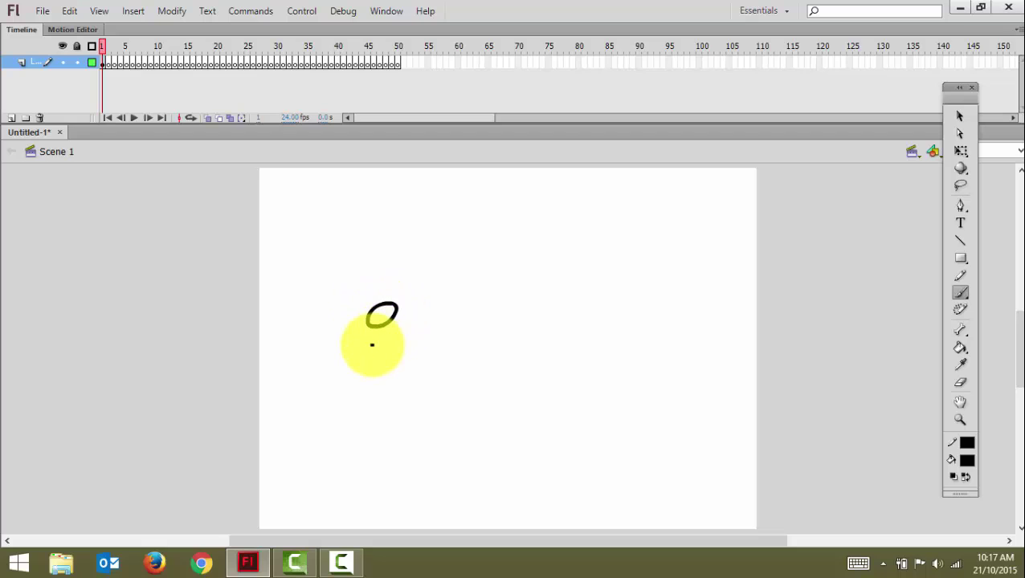
{"action": "mouse_move", "coordinate": [375, 343]}
{"action": "left_mouse_down"}
{"action": "mouse_move", "coordinate": [401, 326]}
{"action": "mouse_move", "coordinate": [396, 363]}
{"action": "mouse_move", "coordinate": [347, 374]}
{"action": "left_mouse_up"}
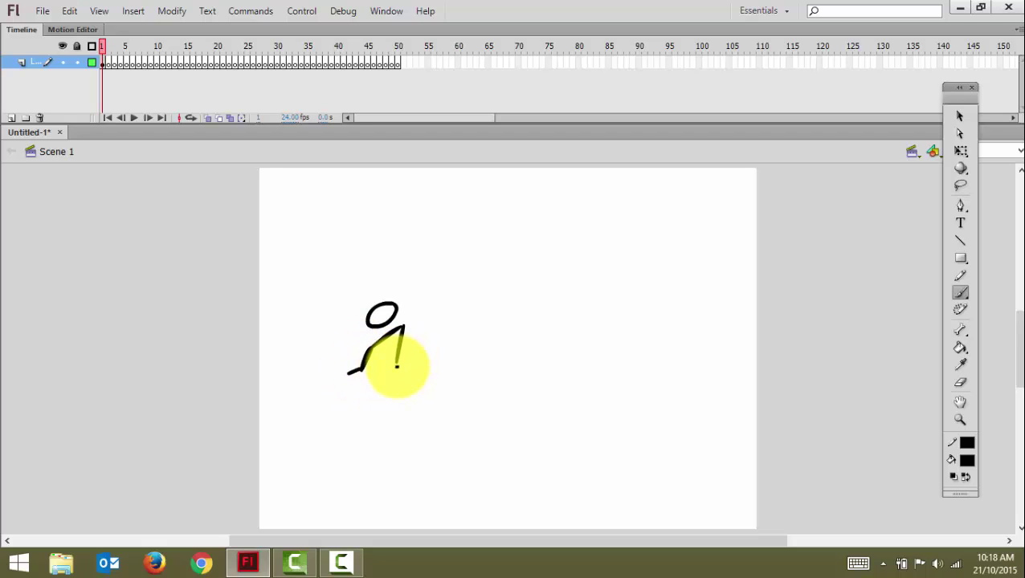
{"action": "key", "text": "ctrl+z"}
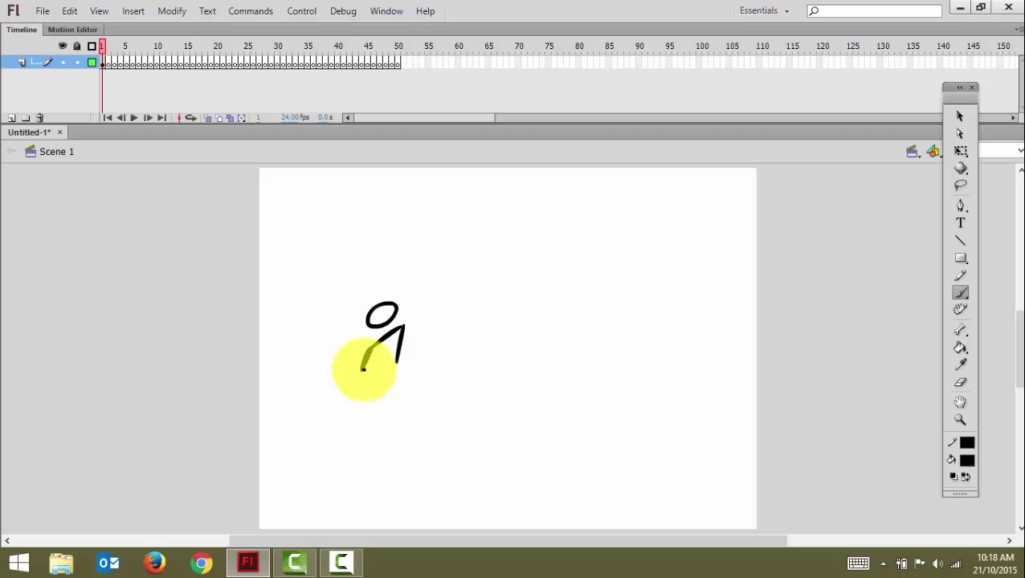
{"action": "left_click_drag", "start_coordinate": [366, 363], "coordinate": [344, 396]}
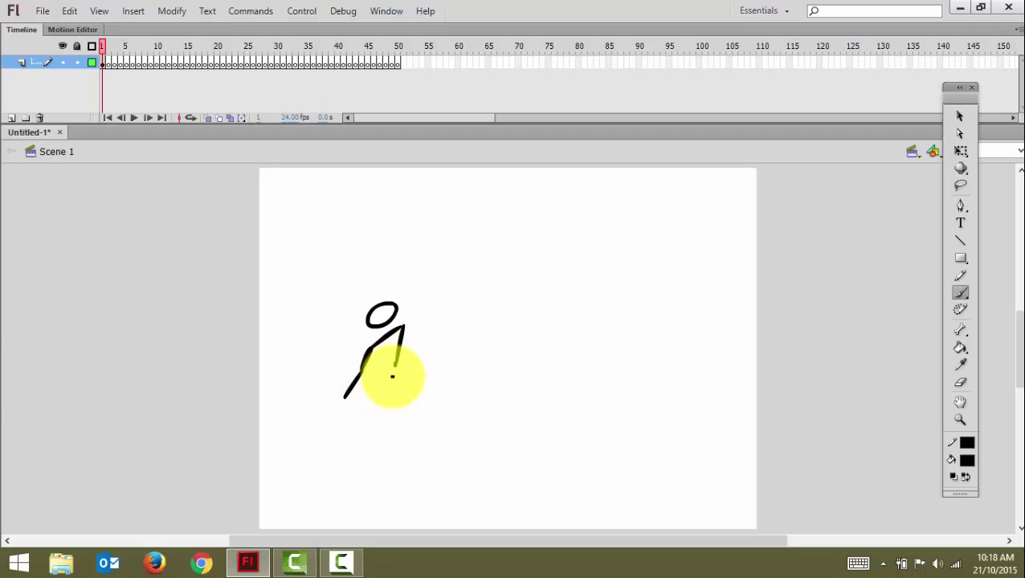
{"action": "mouse_move", "coordinate": [384, 343]}
{"action": "left_mouse_down"}
{"action": "mouse_move", "coordinate": [370, 408]}
{"action": "mouse_move", "coordinate": [372, 399]}
{"action": "mouse_move", "coordinate": [361, 410]}
{"action": "mouse_move", "coordinate": [372, 399]}
{"action": "mouse_move", "coordinate": [384, 412]}
{"action": "mouse_move", "coordinate": [361, 413]}
{"action": "mouse_move", "coordinate": [357, 449]}
{"action": "mouse_move", "coordinate": [386, 459]}
{"action": "left_mouse_up"}
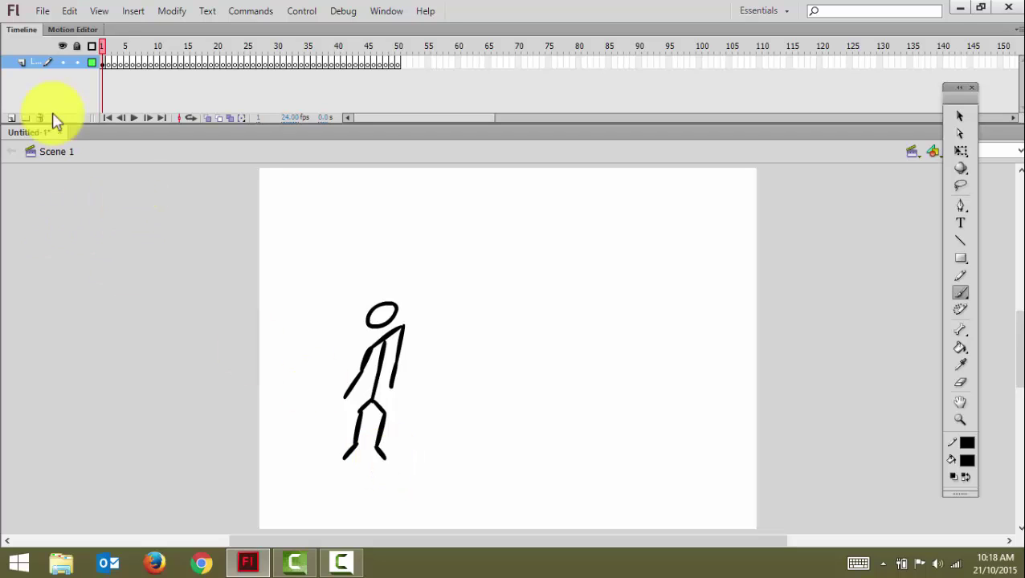
{"action": "left_click", "coordinate": [106, 64]}
{"action": "left_click", "coordinate": [107, 65]}
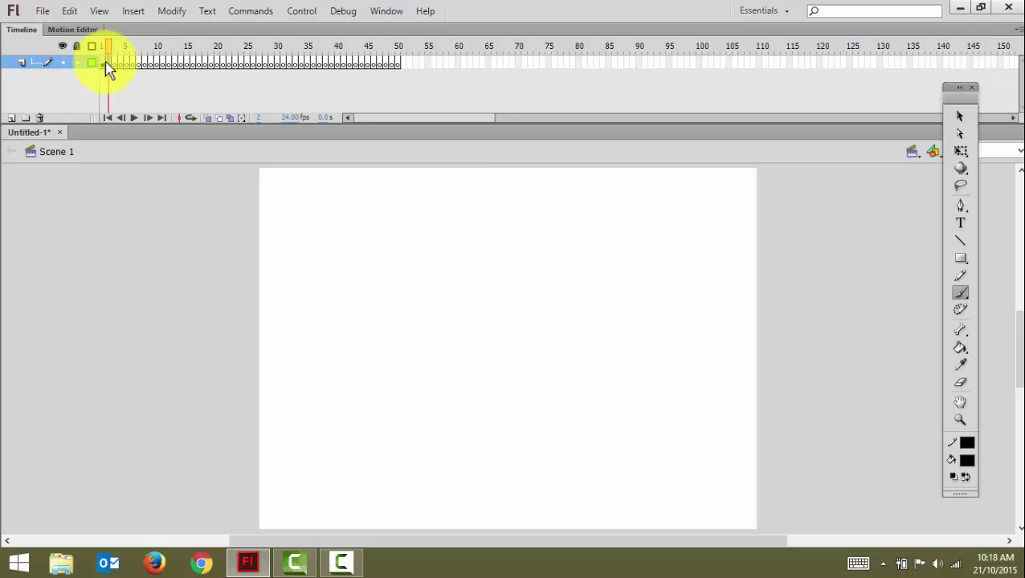
{"action": "left_click", "coordinate": [102, 63]}
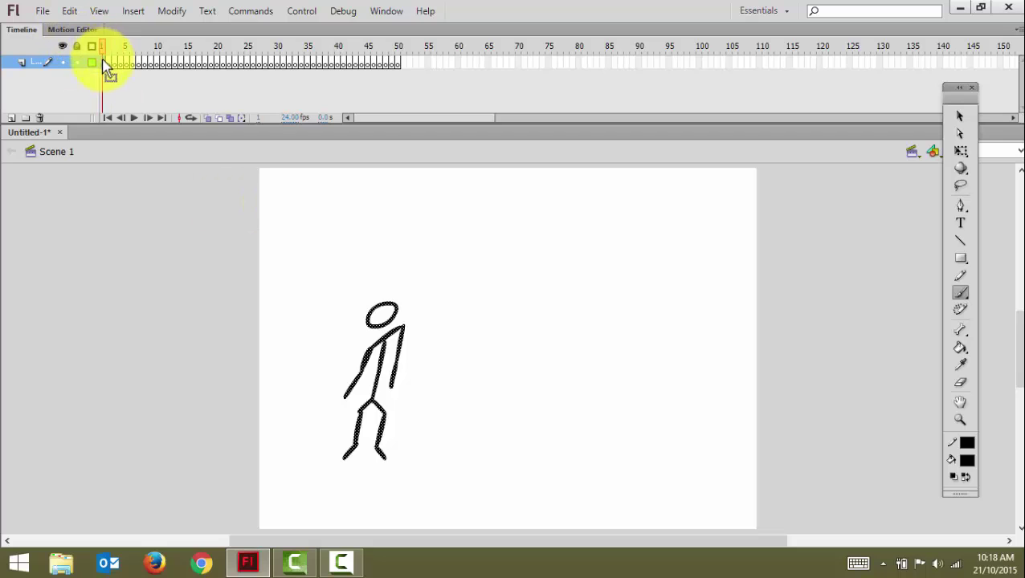
Draw a horizontal flying stick figure, head facing right, on frame 25 near the upper middle of the stage.
{"action": "left_click", "coordinate": [248, 63]}
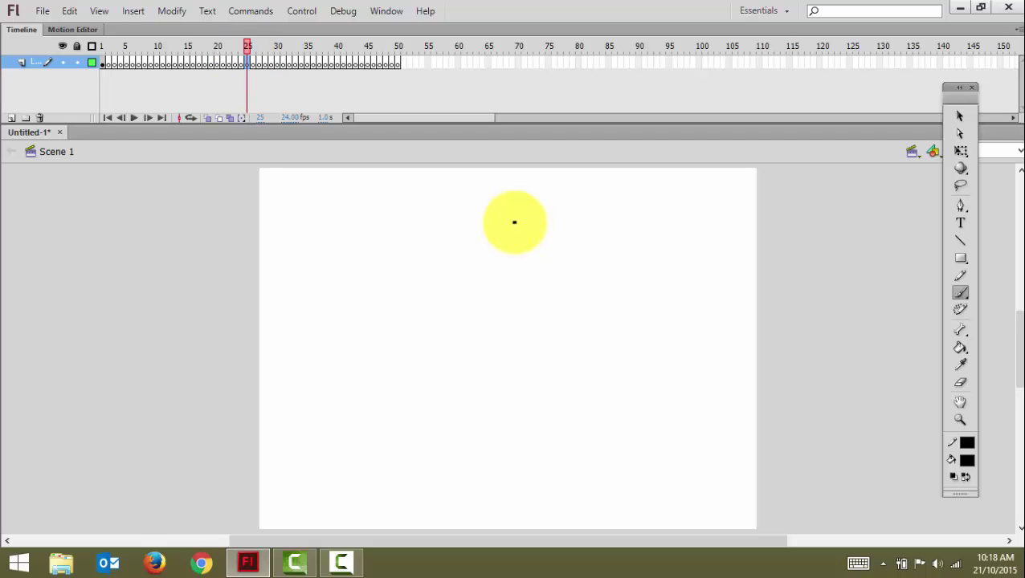
{"action": "mouse_move", "coordinate": [506, 225]}
{"action": "left_mouse_down"}
{"action": "mouse_move", "coordinate": [492, 240]}
{"action": "mouse_move", "coordinate": [464, 227]}
{"action": "mouse_move", "coordinate": [453, 243]}
{"action": "mouse_move", "coordinate": [433, 231]}
{"action": "mouse_move", "coordinate": [493, 255]}
{"action": "left_mouse_up"}
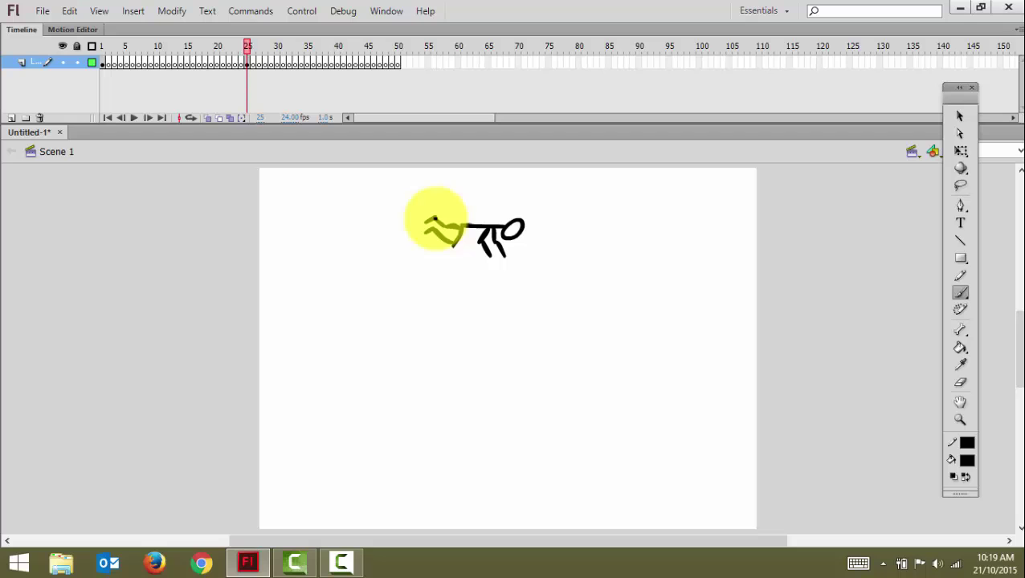
Enable onion skinning with its range covering frames 1 to 26, and go to frame 12.
{"action": "left_click", "coordinate": [169, 63]}
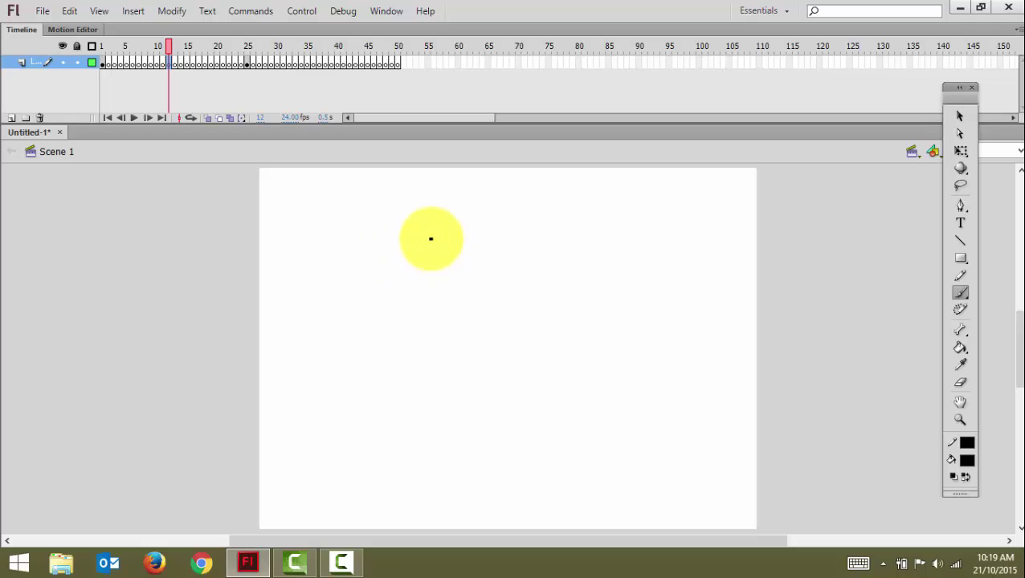
{"action": "left_click", "coordinate": [102, 63]}
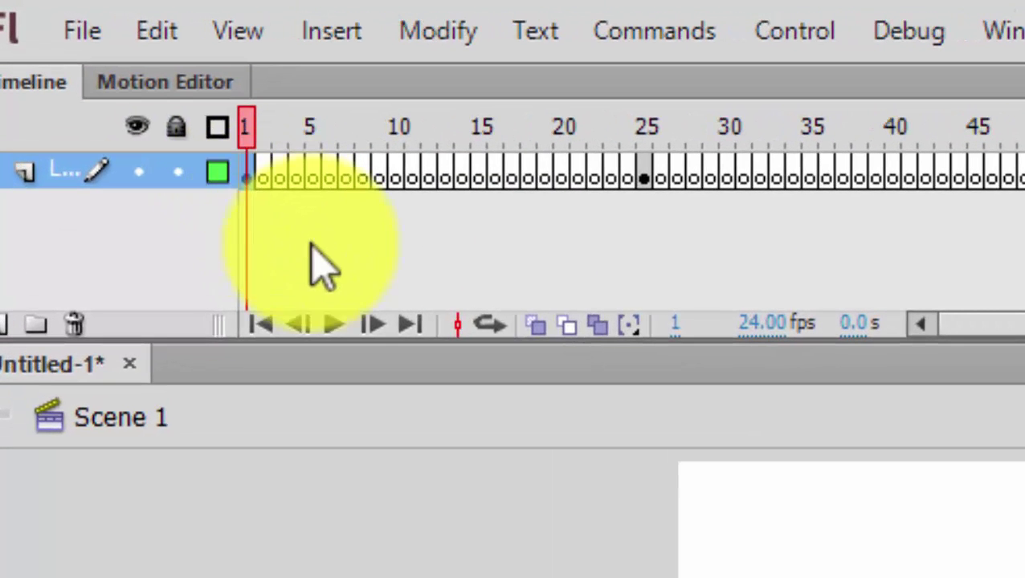
{"action": "left_click", "coordinate": [539, 327]}
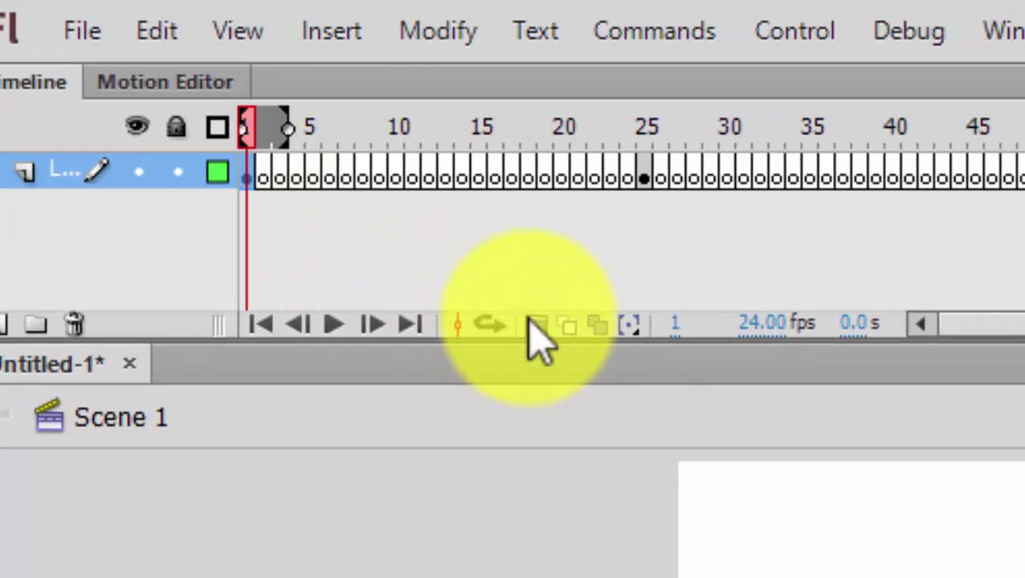
{"action": "left_click_drag", "start_coordinate": [282, 126], "coordinate": [613, 139]}
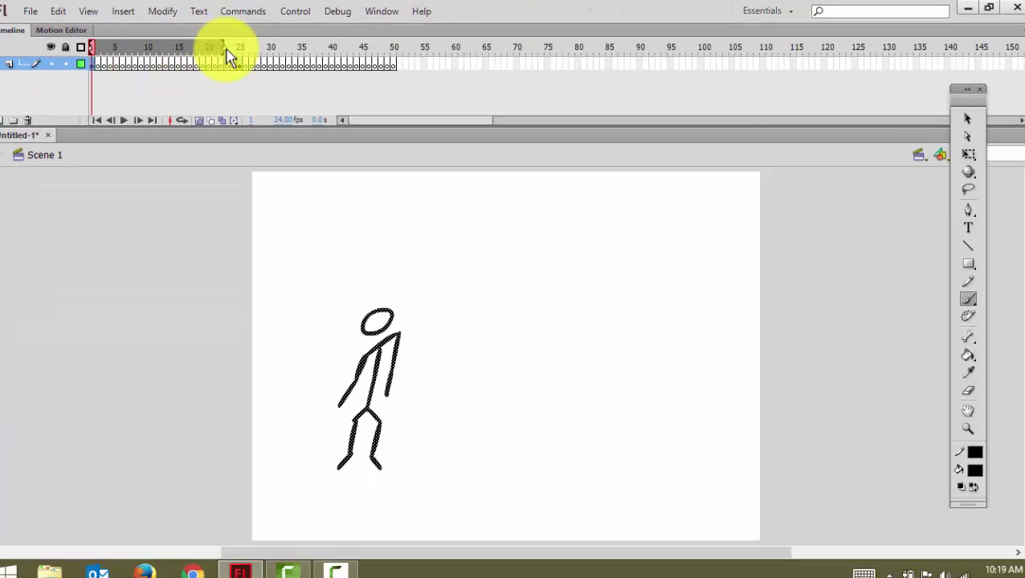
{"action": "left_click_drag", "start_coordinate": [227, 55], "coordinate": [247, 55]}
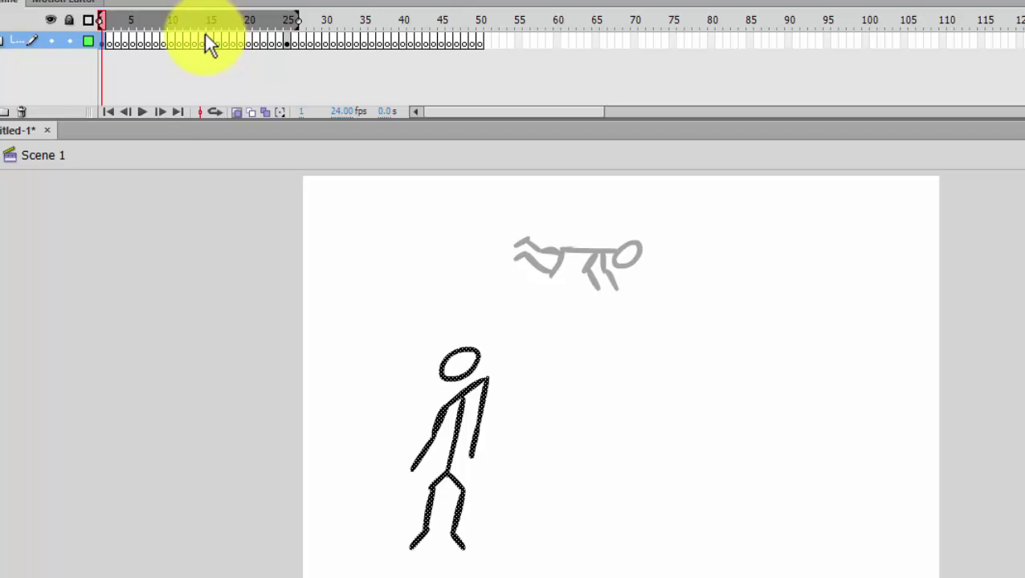
{"action": "left_click", "coordinate": [186, 40]}
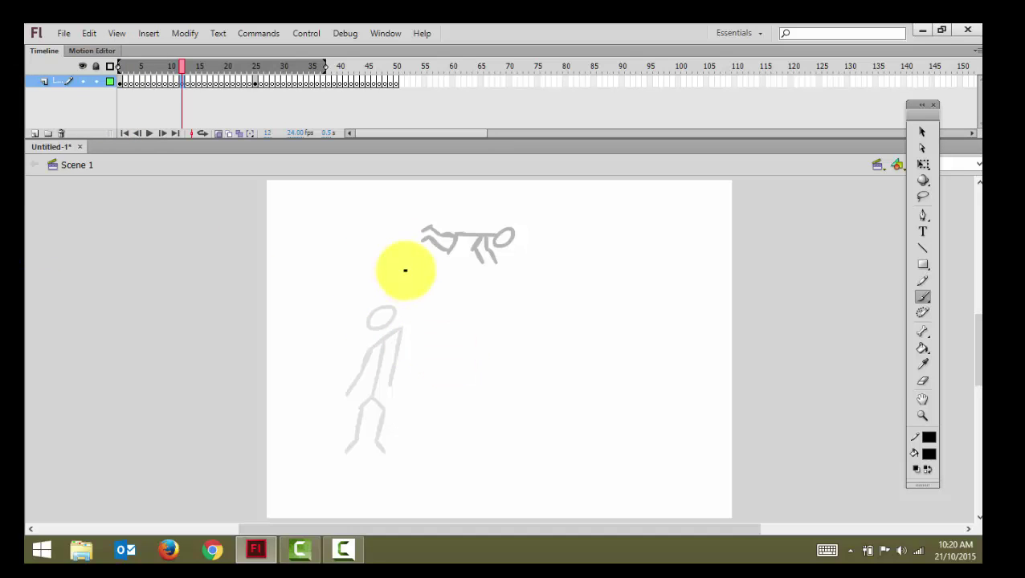
{"action": "left_click_drag", "start_coordinate": [402, 272], "coordinate": [397, 283]}
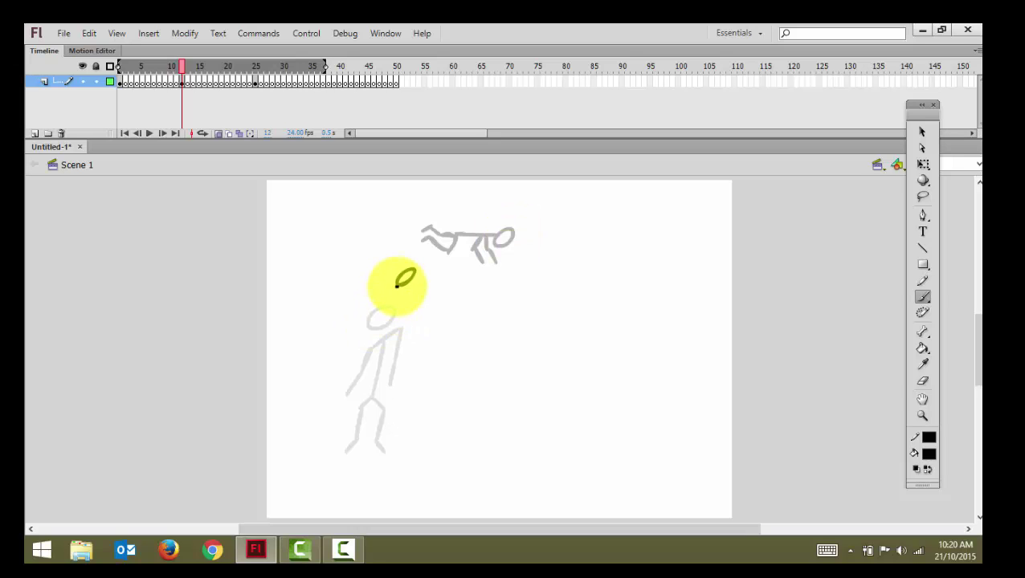
{"action": "left_click_drag", "start_coordinate": [395, 283], "coordinate": [386, 323]}
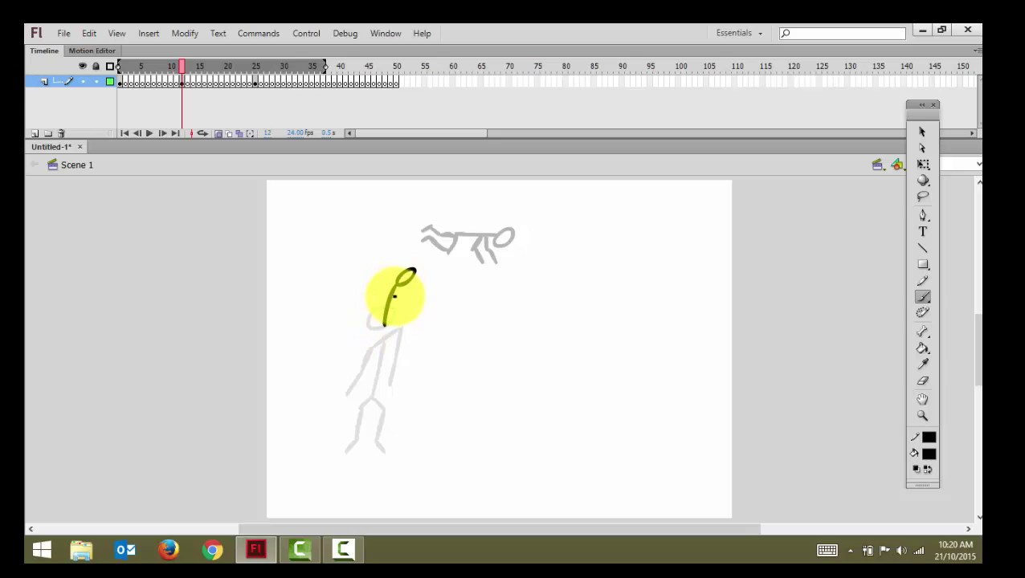
{"action": "left_click_drag", "start_coordinate": [390, 294], "coordinate": [418, 296]}
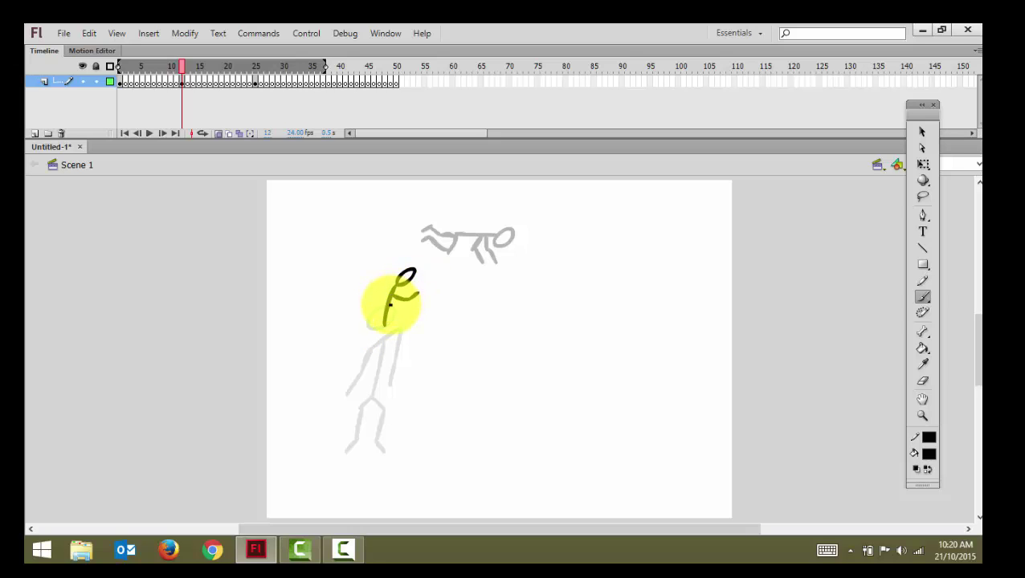
{"action": "mouse_move", "coordinate": [405, 300]}
{"action": "left_mouse_down"}
{"action": "mouse_move", "coordinate": [413, 314]}
{"action": "mouse_move", "coordinate": [382, 323]}
{"action": "mouse_move", "coordinate": [377, 338]}
{"action": "mouse_move", "coordinate": [375, 359]}
{"action": "mouse_move", "coordinate": [397, 362]}
{"action": "mouse_move", "coordinate": [362, 366]}
{"action": "mouse_move", "coordinate": [407, 372]}
{"action": "left_mouse_up"}
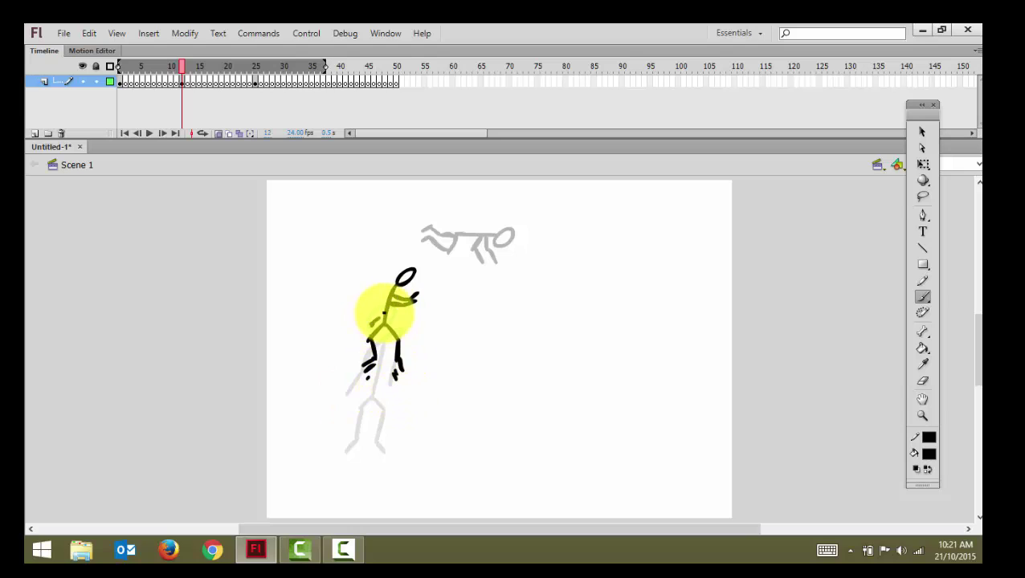
{"action": "mouse_move", "coordinate": [384, 312]}
{"action": "left_mouse_down"}
{"action": "mouse_move", "coordinate": [424, 327]}
{"action": "mouse_move", "coordinate": [411, 344]}
{"action": "left_mouse_up"}
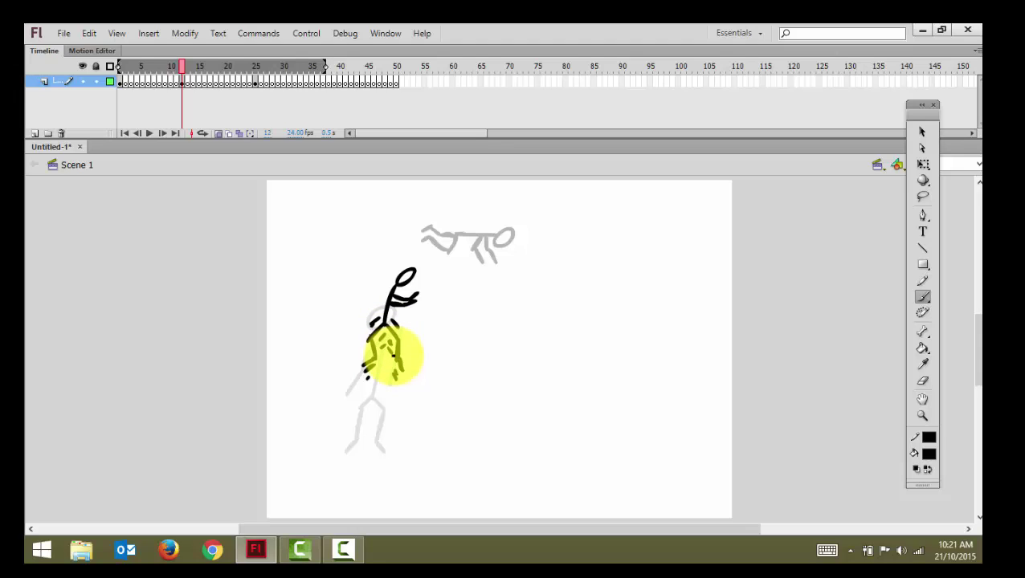
{"action": "key", "text": "ctrl+z"}
{"action": "key", "text": "ctrl+z"}
{"action": "key", "text": "ctrl+z"}
{"action": "key", "text": "ctrl+z"}
{"action": "key", "text": "ctrl+z"}
{"action": "key", "text": "ctrl+z"}
{"action": "key", "text": "ctrl+z"}
{"action": "key", "text": "ctrl+z"}
{"action": "key", "text": "ctrl+z"}
{"action": "key", "text": "ctrl+z"}
{"action": "key", "text": "ctrl+z"}
{"action": "key", "text": "ctrl+z"}
{"action": "key", "text": "ctrl+z"}
{"action": "key", "text": "ctrl+z"}
{"action": "key", "text": "ctrl+z"}
{"action": "key", "text": "ctrl+z"}
{"action": "key", "text": "ctrl+z"}
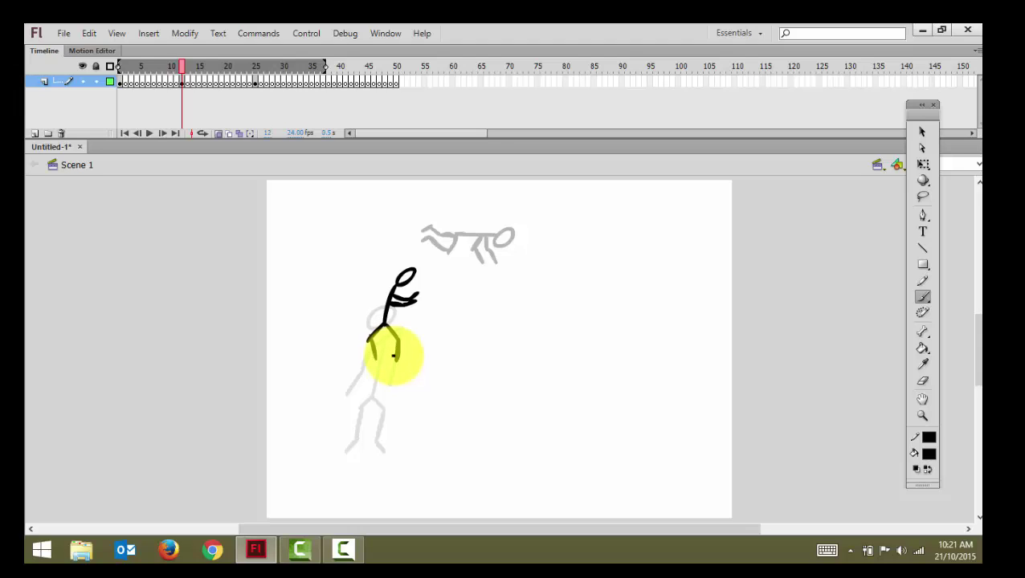
{"action": "key", "text": "ctrl+z"}
{"action": "key", "text": "ctrl+z"}
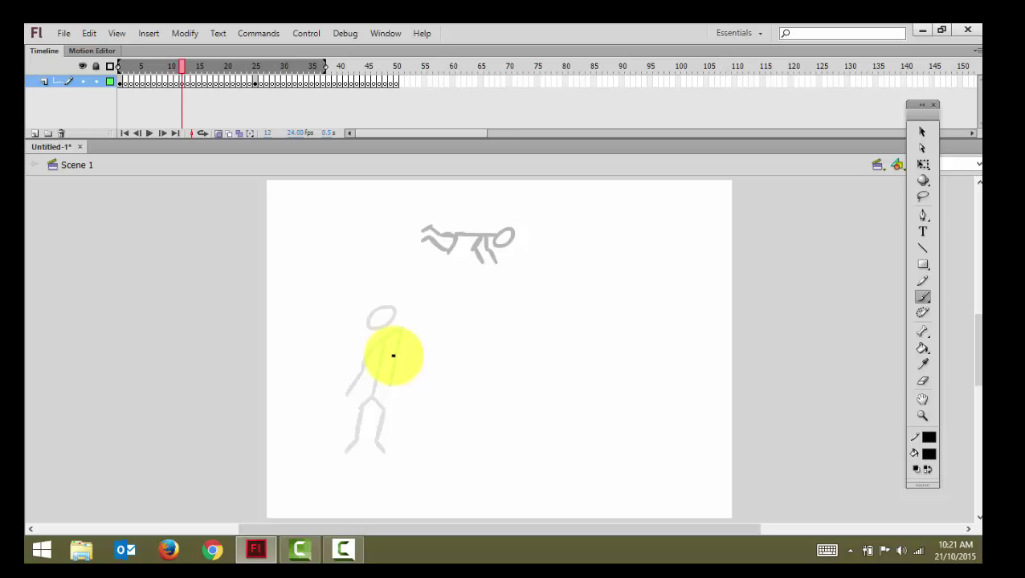
Draw a leaping stick figure on frame 12, above the ghosted standing pose, with one arm reaching up to the right and knees bent.
{"action": "mouse_move", "coordinate": [405, 259]}
{"action": "left_mouse_down"}
{"action": "mouse_move", "coordinate": [396, 268]}
{"action": "mouse_move", "coordinate": [403, 260]}
{"action": "left_mouse_up"}
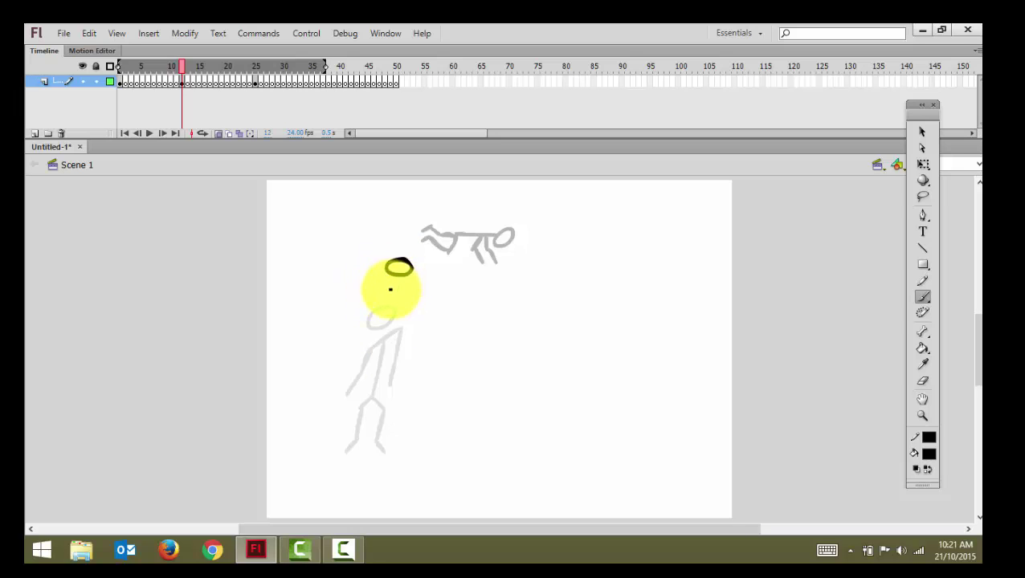
{"action": "left_click_drag", "start_coordinate": [373, 284], "coordinate": [437, 278]}
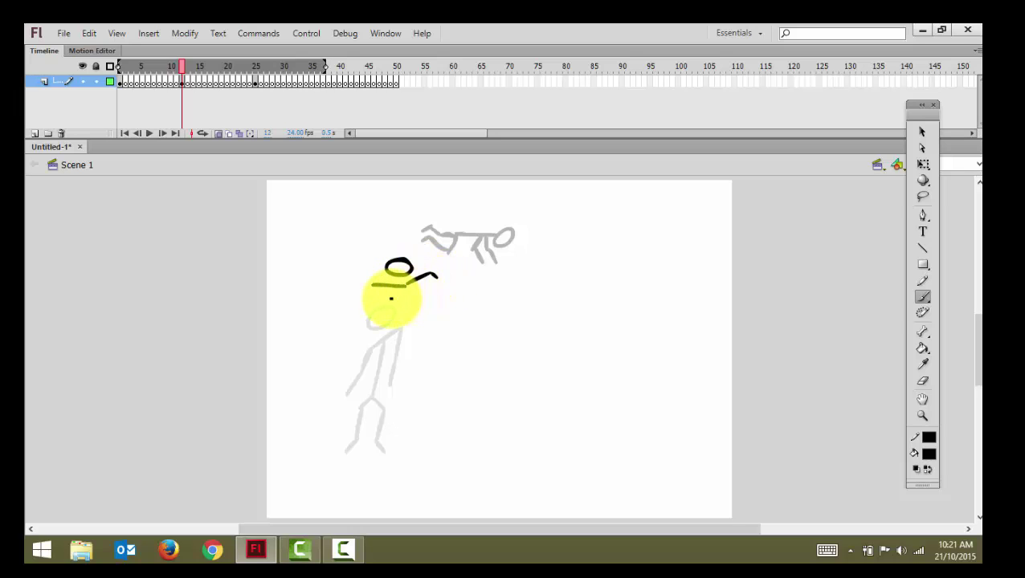
{"action": "key", "text": "ctrl+z"}
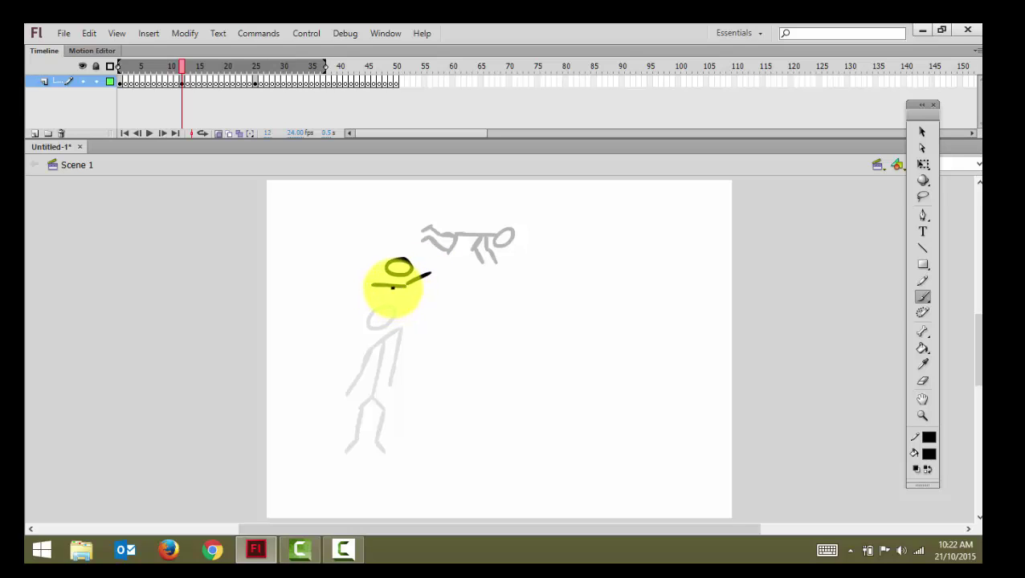
{"action": "left_click_drag", "start_coordinate": [394, 285], "coordinate": [380, 322]}
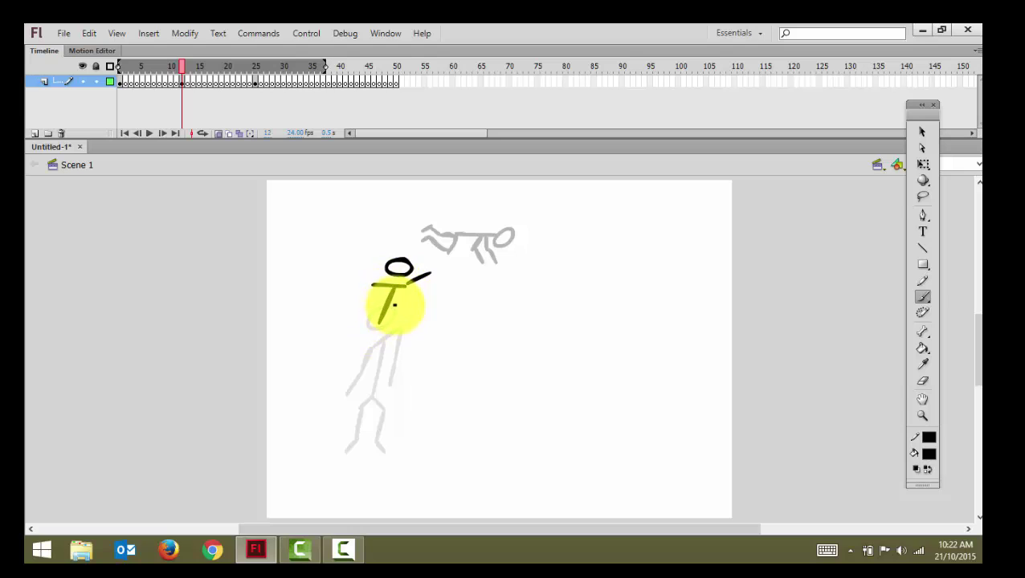
{"action": "left_click_drag", "start_coordinate": [386, 286], "coordinate": [361, 297]}
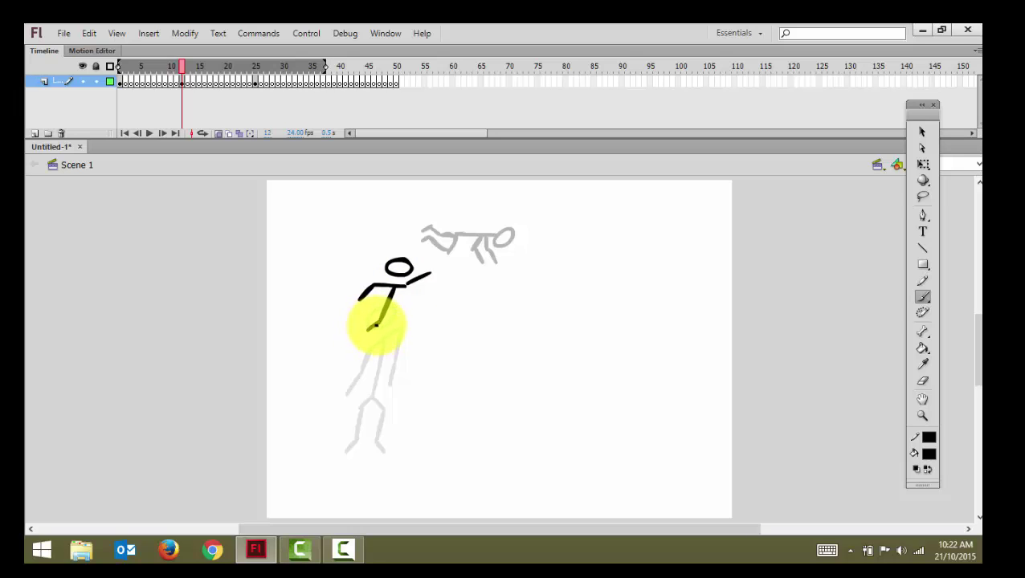
{"action": "mouse_move", "coordinate": [380, 322]}
{"action": "left_mouse_down"}
{"action": "mouse_move", "coordinate": [379, 336]}
{"action": "mouse_move", "coordinate": [368, 329]}
{"action": "mouse_move", "coordinate": [373, 350]}
{"action": "mouse_move", "coordinate": [353, 350]}
{"action": "mouse_move", "coordinate": [382, 361]}
{"action": "left_mouse_up"}
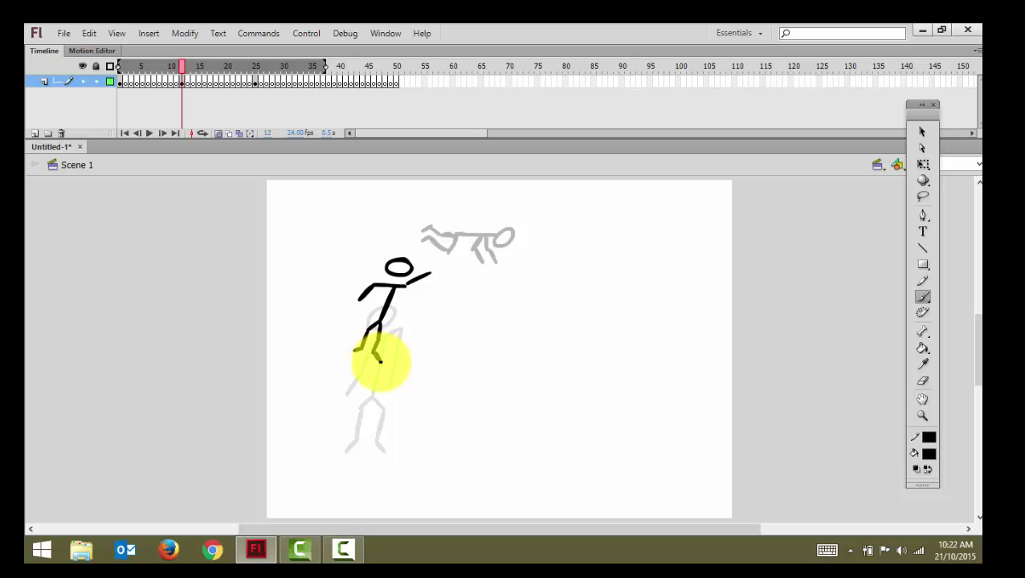
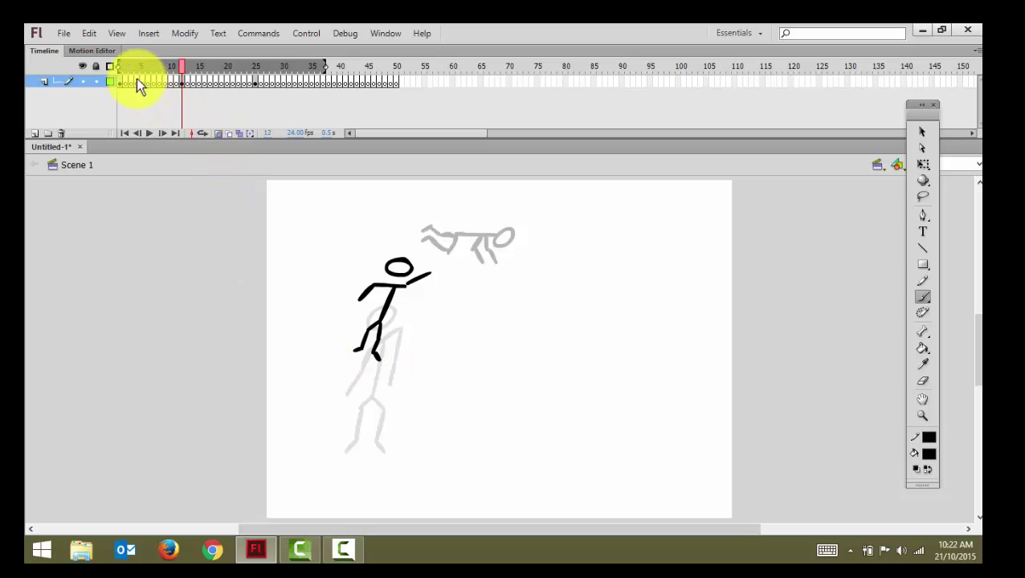
Go to frame 3 and shorten the onion skin range so it covers only frames 1 to 13.
{"action": "left_click", "coordinate": [136, 82]}
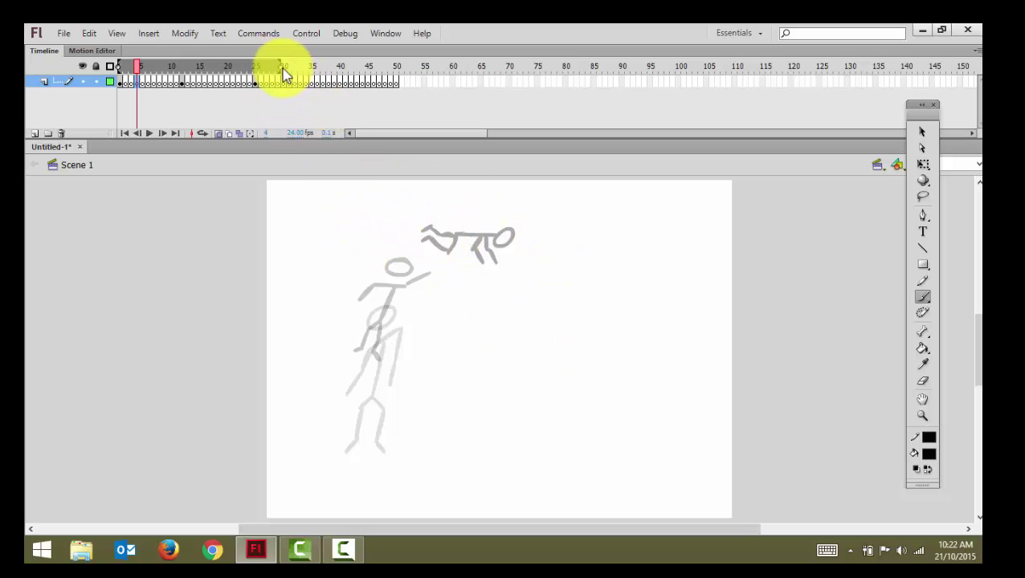
{"action": "left_click_drag", "start_coordinate": [281, 69], "coordinate": [215, 68]}
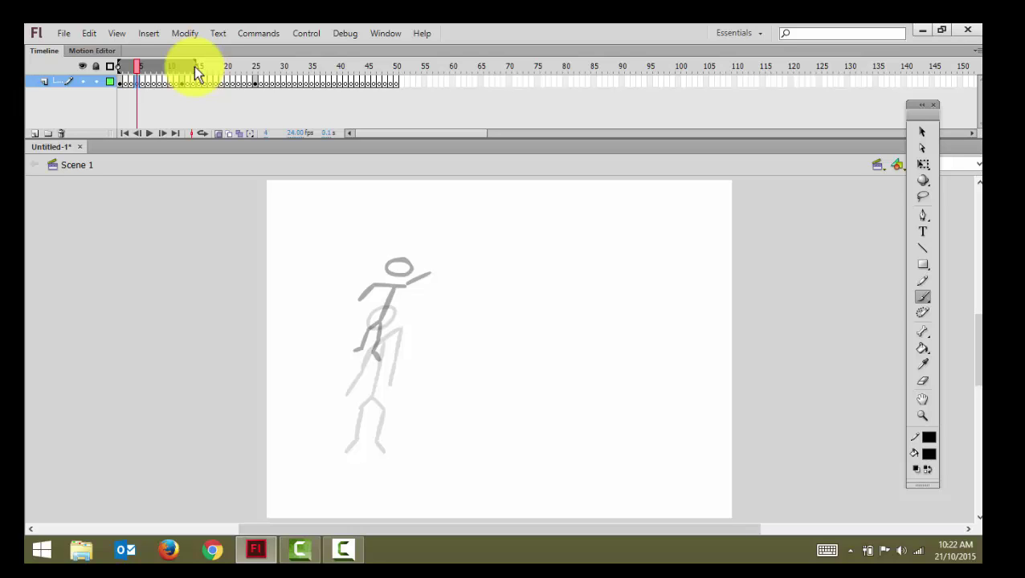
{"action": "left_click_drag", "start_coordinate": [171, 81], "coordinate": [107, 76]}
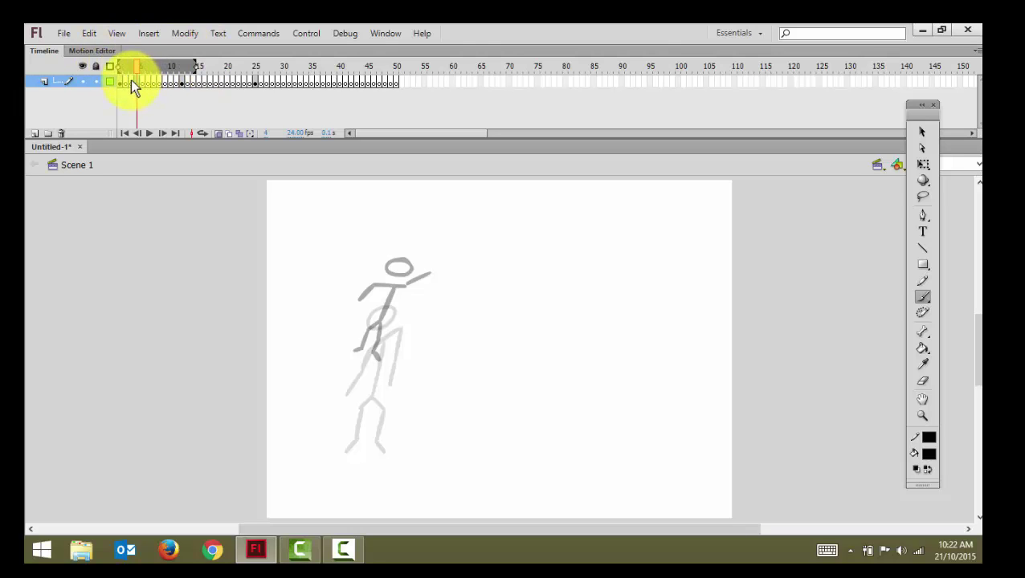
{"action": "left_click", "coordinate": [131, 81]}
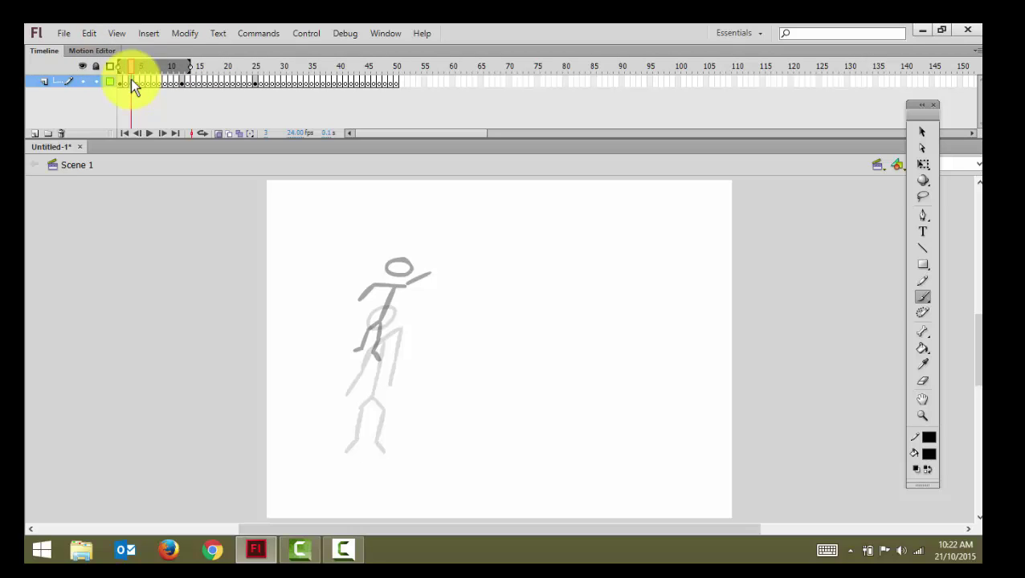
Draw a crouching stick figure on frame 3 over the ghosted standing pose, with bent arms and knees spread apart.
{"action": "left_click_drag", "start_coordinate": [377, 339], "coordinate": [363, 358]}
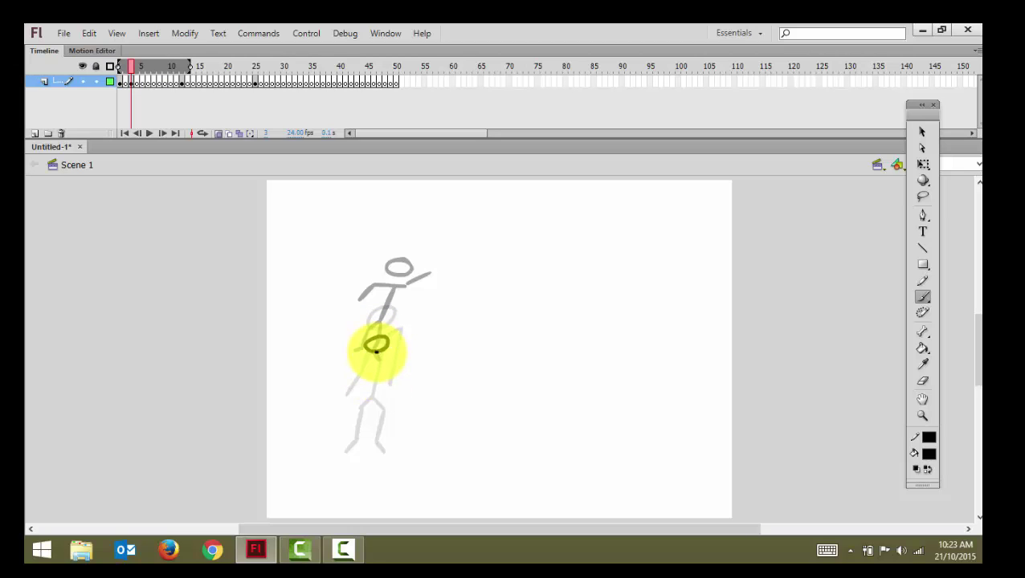
{"action": "left_click_drag", "start_coordinate": [376, 352], "coordinate": [364, 398]}
{"action": "mouse_move", "coordinate": [354, 351]}
{"action": "left_mouse_down"}
{"action": "mouse_move", "coordinate": [392, 360]}
{"action": "mouse_move", "coordinate": [401, 376]}
{"action": "mouse_move", "coordinate": [360, 369]}
{"action": "mouse_move", "coordinate": [368, 421]}
{"action": "mouse_move", "coordinate": [362, 399]}
{"action": "mouse_move", "coordinate": [346, 404]}
{"action": "mouse_move", "coordinate": [387, 399]}
{"action": "mouse_move", "coordinate": [391, 447]}
{"action": "left_mouse_up"}
{"action": "left_click_drag", "start_coordinate": [345, 407], "coordinate": [327, 442]}
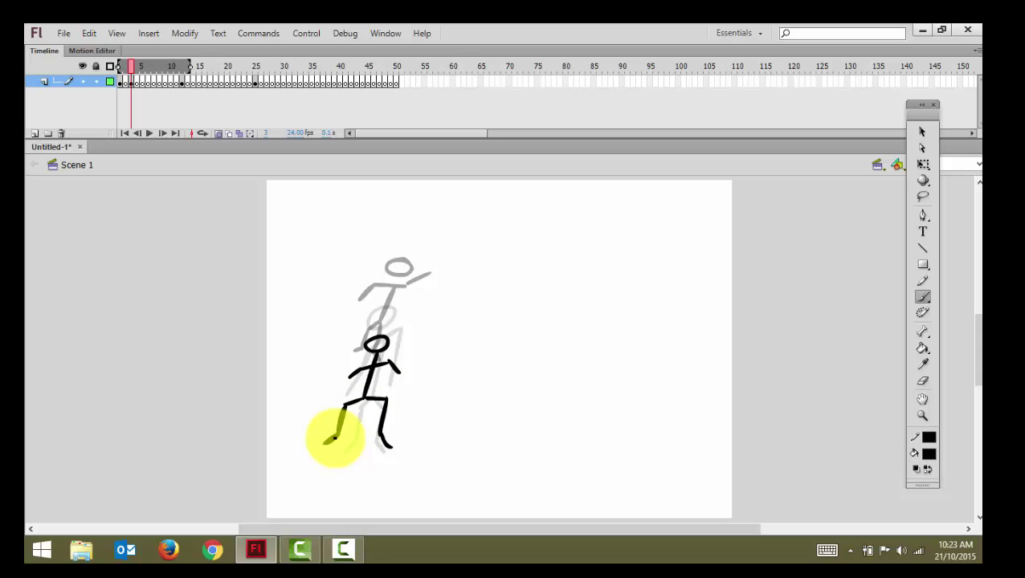
Undo the strokes of both legs and the left forearm of the frame 3 figure.
{"action": "key", "text": "ctrl+z"}
{"action": "key", "text": "ctrl+z"}
{"action": "key", "text": "ctrl+z"}
{"action": "key", "text": "ctrl+z"}
{"action": "key", "text": "ctrl+z"}
{"action": "key", "text": "ctrl+z"}
{"action": "key", "text": "ctrl+z"}
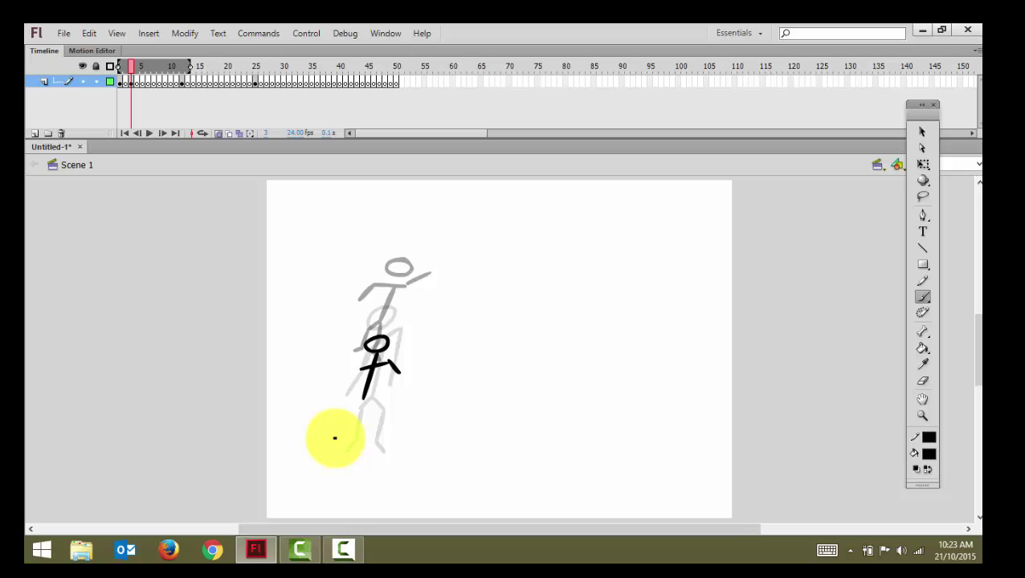
Redraw the frame 3 figure's left forearm, lengthen the torso downward, and add two bent legs in a lower, wide crouch.
{"action": "mouse_move", "coordinate": [366, 394]}
{"action": "left_mouse_down"}
{"action": "mouse_move", "coordinate": [359, 407]}
{"action": "mouse_move", "coordinate": [364, 399]}
{"action": "mouse_move", "coordinate": [339, 388]}
{"action": "left_mouse_up"}
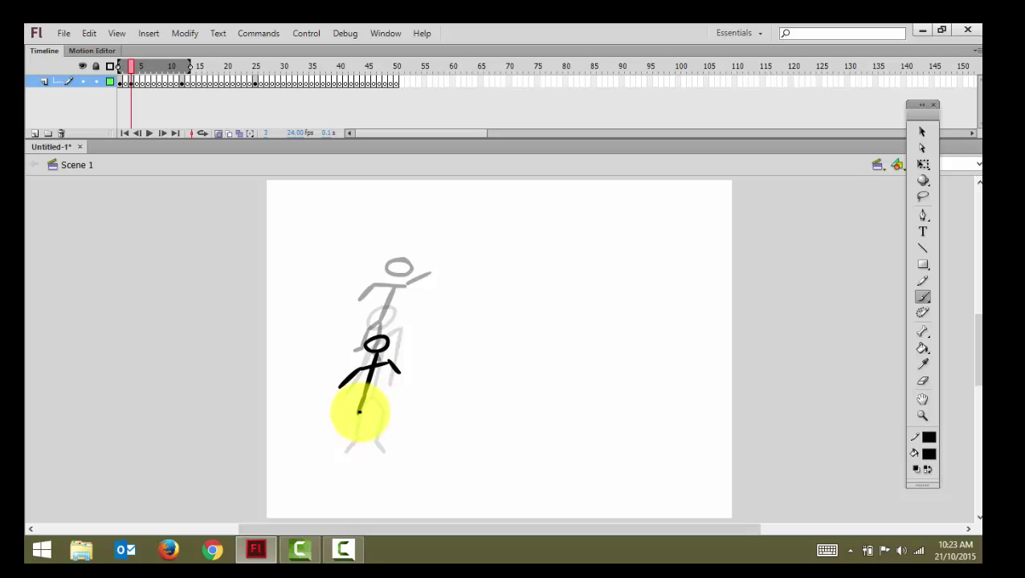
{"action": "mouse_move", "coordinate": [359, 412]}
{"action": "left_mouse_down"}
{"action": "mouse_move", "coordinate": [376, 413]}
{"action": "mouse_move", "coordinate": [391, 450]}
{"action": "left_mouse_up"}
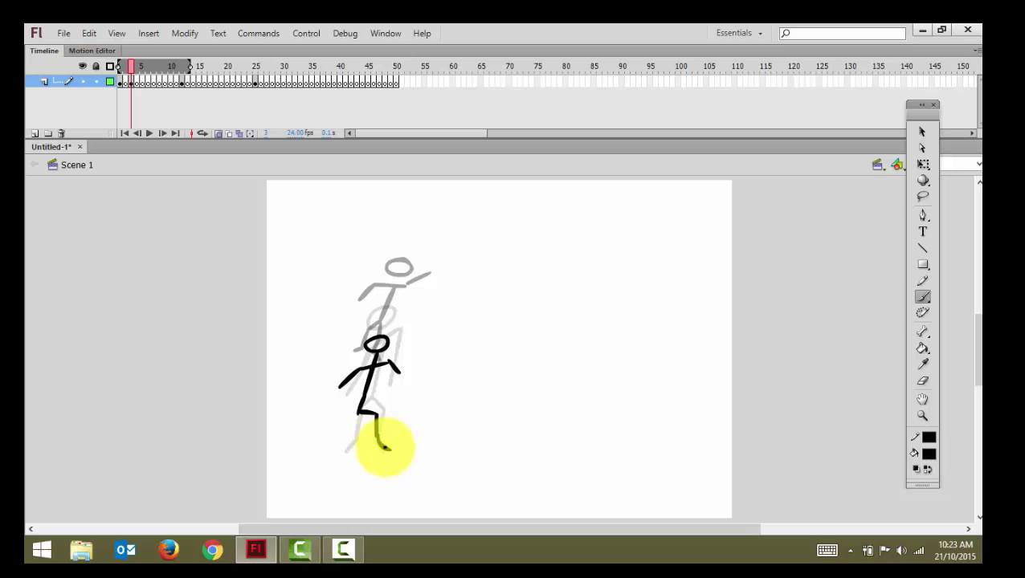
{"action": "mouse_move", "coordinate": [360, 412]}
{"action": "left_mouse_down"}
{"action": "mouse_move", "coordinate": [343, 416]}
{"action": "mouse_move", "coordinate": [333, 448]}
{"action": "left_mouse_up"}
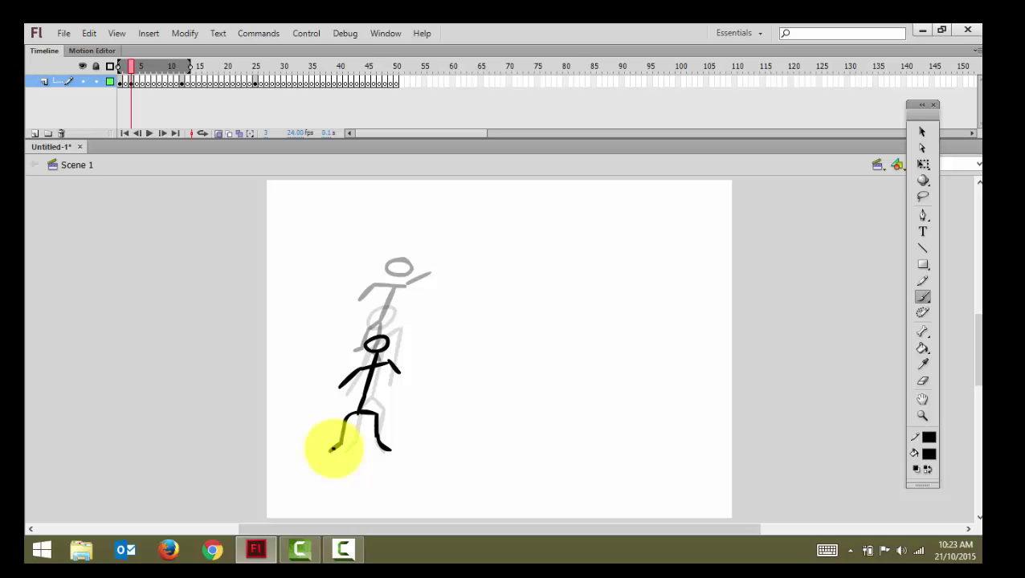
Flip back and forth between frames 1 and 3 to compare the standing and crouching poses with onion skinning on.
{"action": "key", "text": "comma"}
{"action": "key", "text": "comma"}
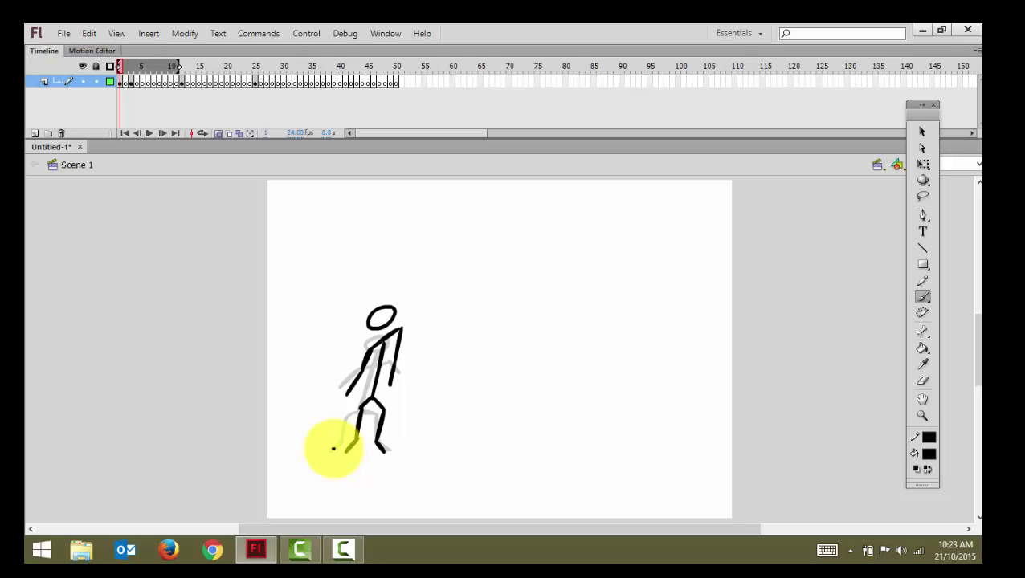
{"action": "key", "text": "period"}
{"action": "key", "text": "period"}
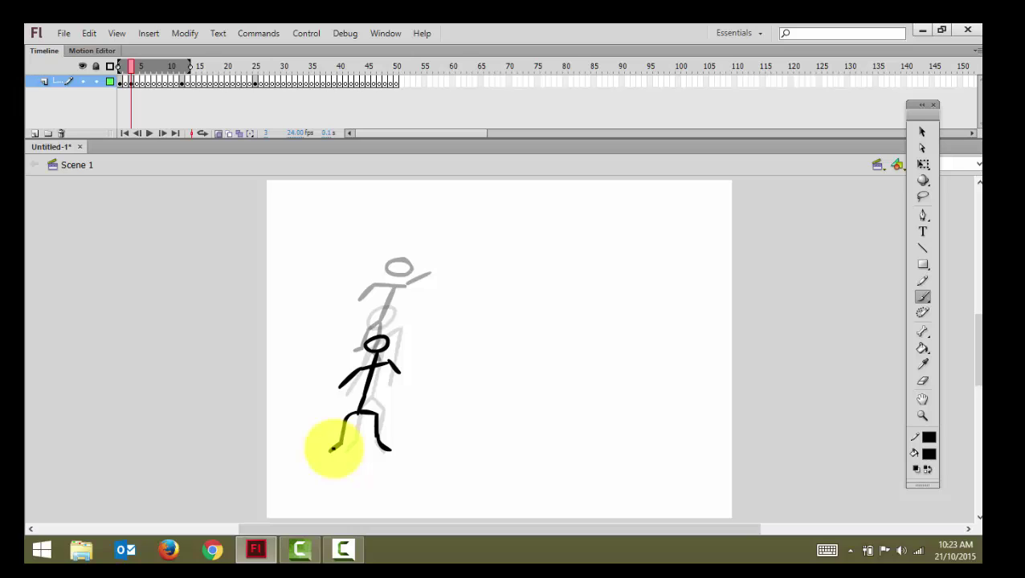
{"action": "key", "text": "comma"}
{"action": "key", "text": "comma"}
{"action": "key", "text": "period"}
{"action": "key", "text": "period"}
{"action": "key", "text": "comma"}
{"action": "key", "text": "comma"}
{"action": "key", "text": "period"}
{"action": "key", "text": "comma"}
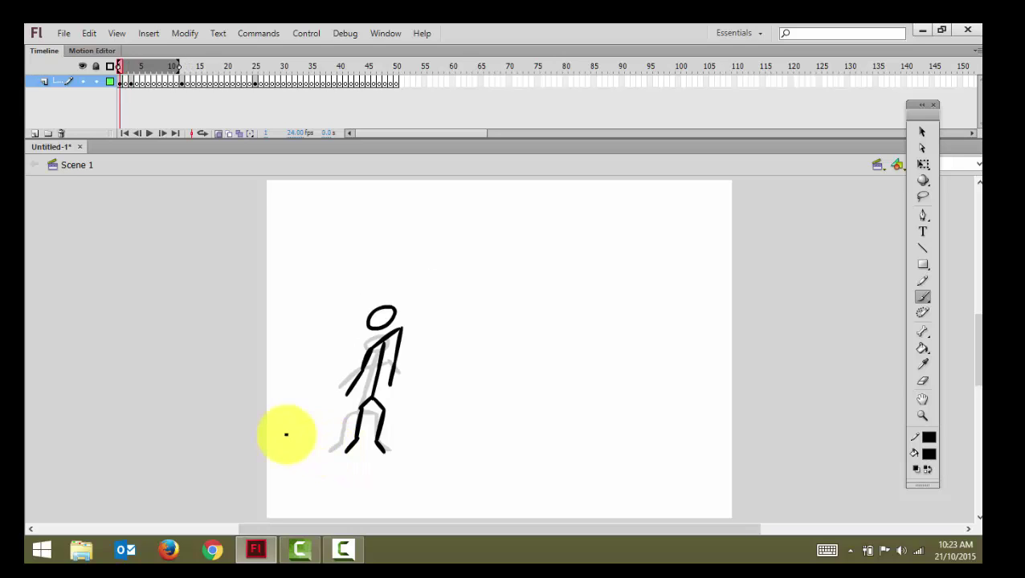
Turn off onion skinning and flip repeatedly between frames 1 and 3 to check the crouch movement.
{"action": "left_click", "coordinate": [219, 133]}
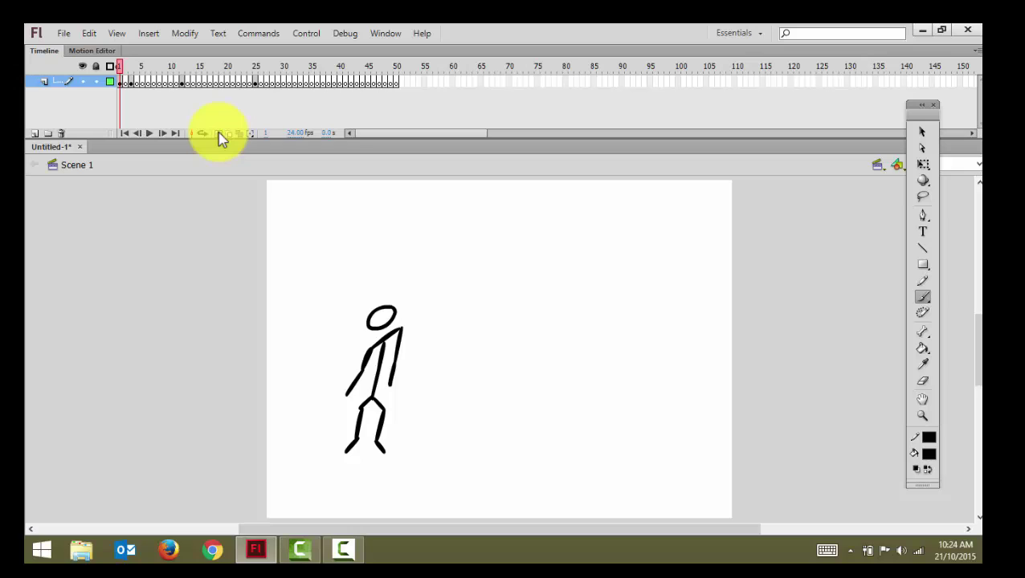
{"action": "key", "text": "period"}
{"action": "key", "text": "period"}
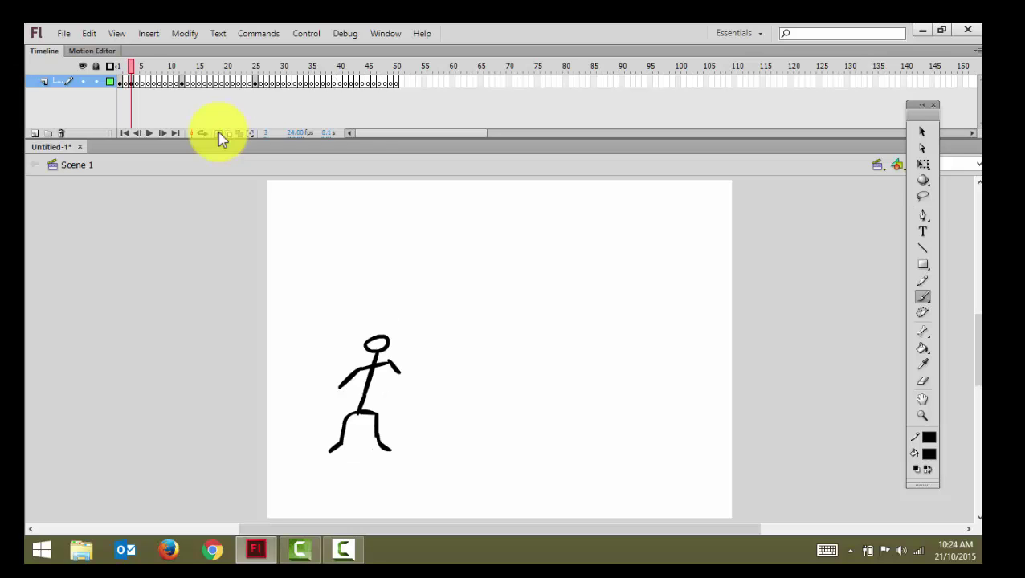
{"action": "key", "text": "comma"}
{"action": "key", "text": "comma"}
{"action": "key", "text": "period"}
{"action": "key", "text": "period"}
{"action": "key", "text": "comma"}
{"action": "key", "text": "comma"}
{"action": "key", "text": "period"}
{"action": "key", "text": "period"}
{"action": "key", "text": "comma"}
{"action": "key", "text": "period"}
{"action": "key", "text": "comma"}
{"action": "key", "text": "comma"}
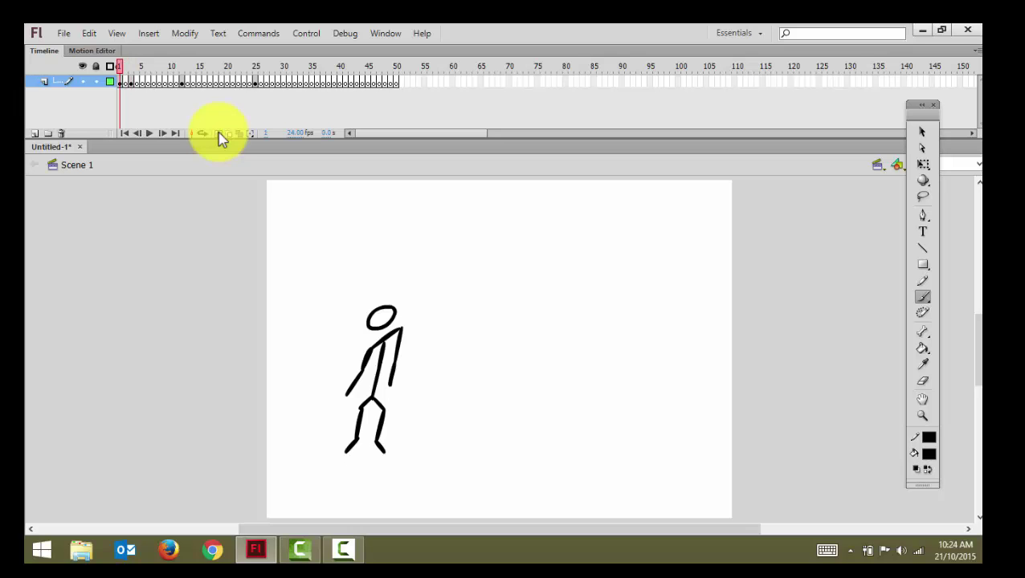
Turn onion skinning back on, go to frame 5, and set the onion skin range to start at frame 3.
{"action": "left_click", "coordinate": [218, 133]}
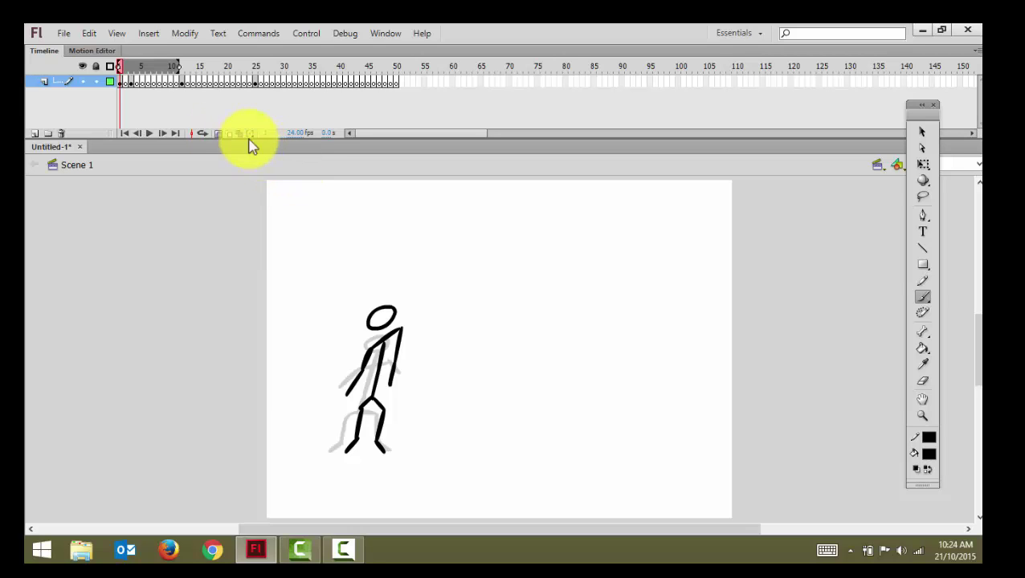
{"action": "left_click", "coordinate": [143, 79]}
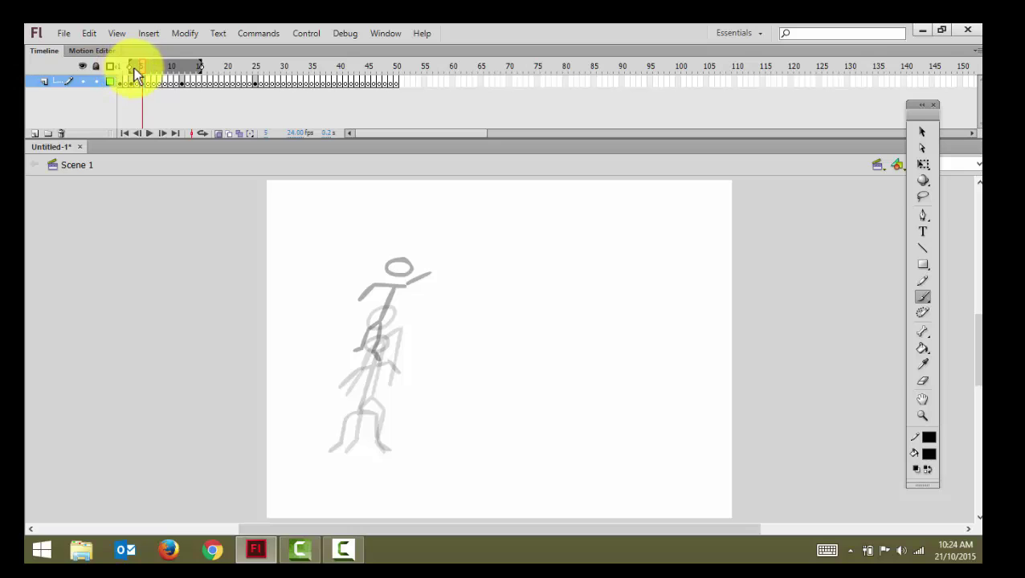
{"action": "left_click_drag", "start_coordinate": [138, 70], "coordinate": [141, 70]}
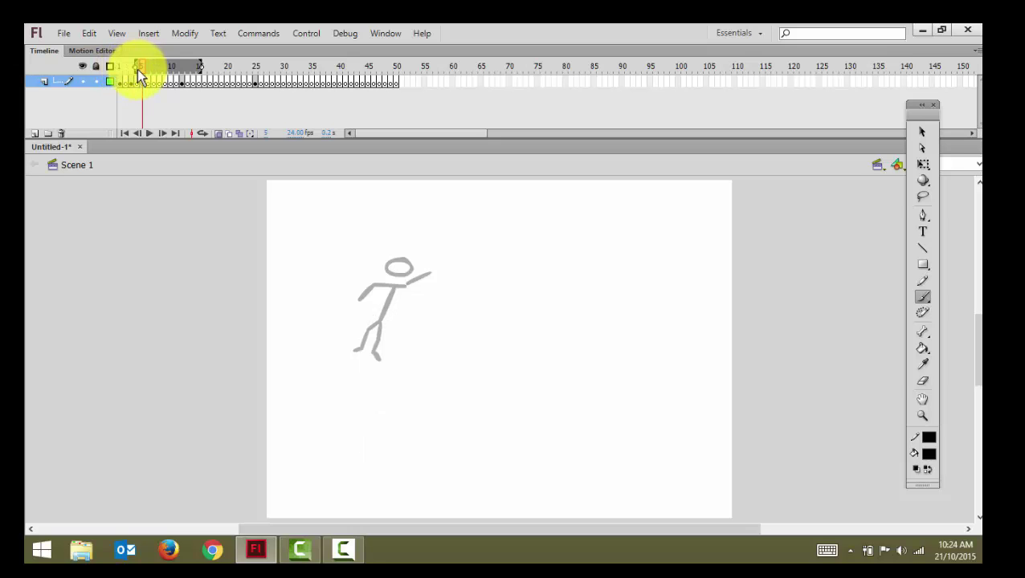
{"action": "left_click_drag", "start_coordinate": [137, 71], "coordinate": [134, 72]}
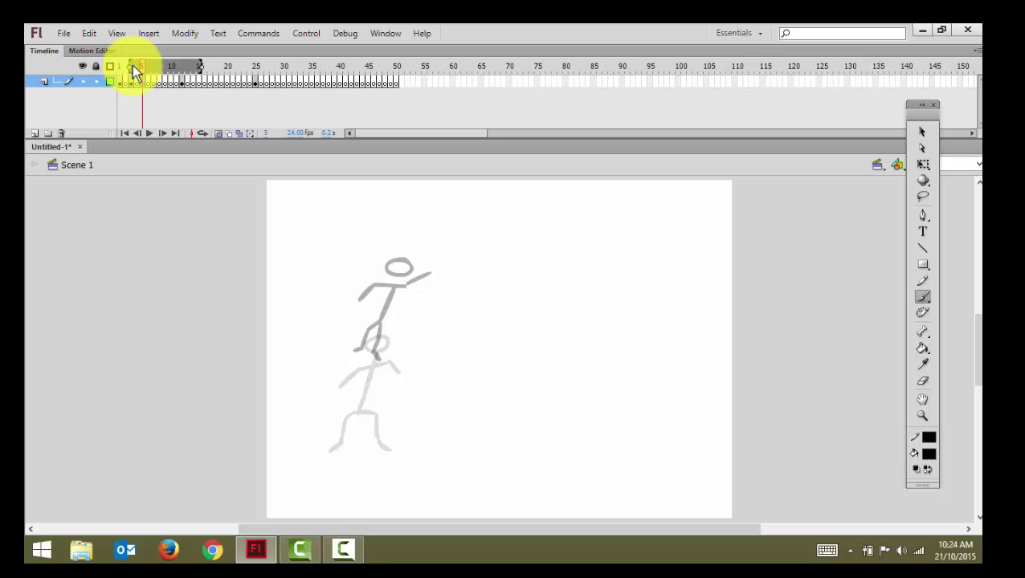
Draw a rising stick figure on frame 5, slightly above the ghosted crouch, with legs straighter and both forearms hanging down.
{"action": "mouse_move", "coordinate": [384, 325]}
{"action": "left_mouse_down"}
{"action": "mouse_move", "coordinate": [360, 340]}
{"action": "mouse_move", "coordinate": [369, 377]}
{"action": "mouse_move", "coordinate": [340, 444]}
{"action": "left_mouse_up"}
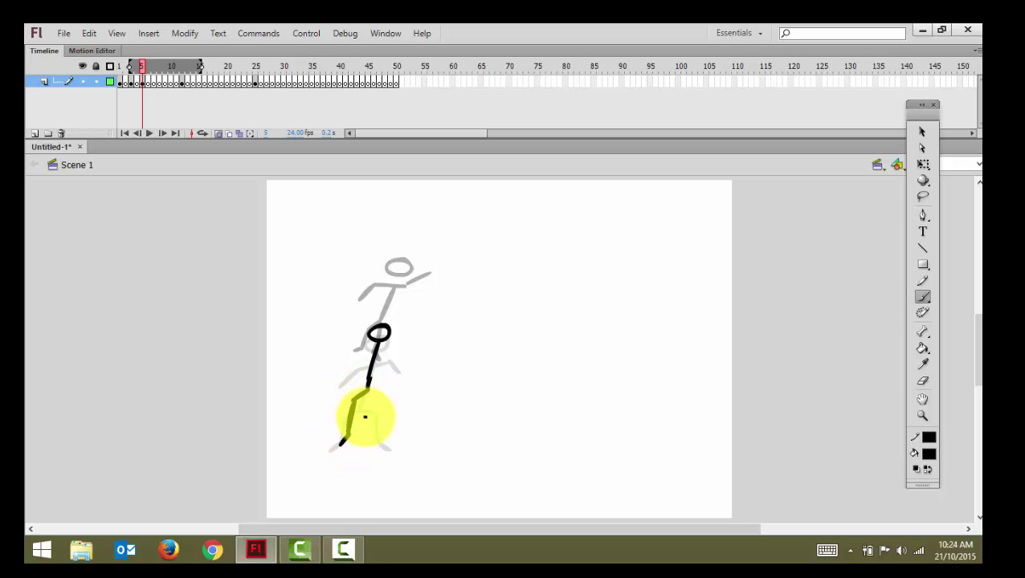
{"action": "left_click_drag", "start_coordinate": [371, 389], "coordinate": [381, 449]}
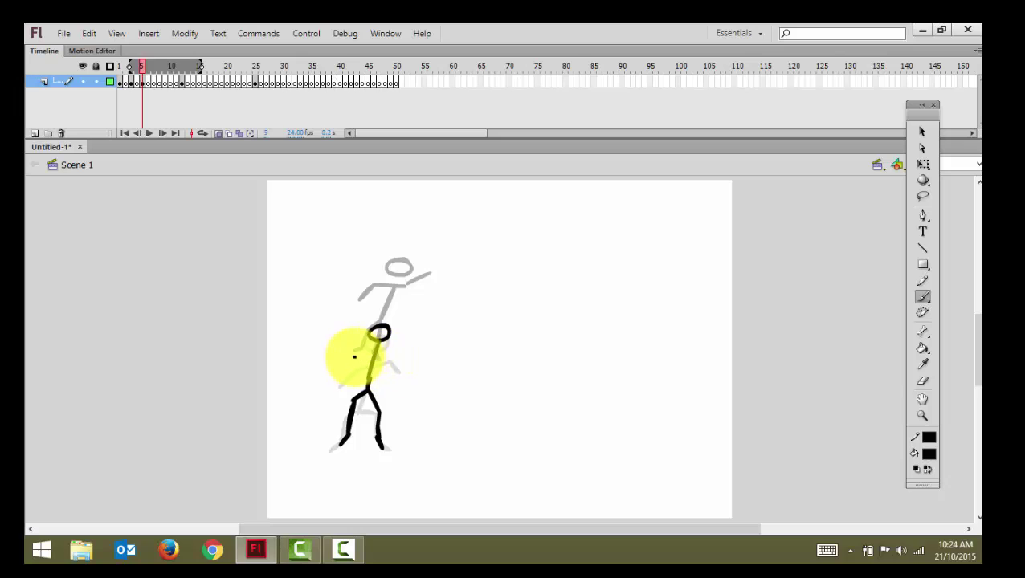
{"action": "left_click_drag", "start_coordinate": [354, 359], "coordinate": [396, 352]}
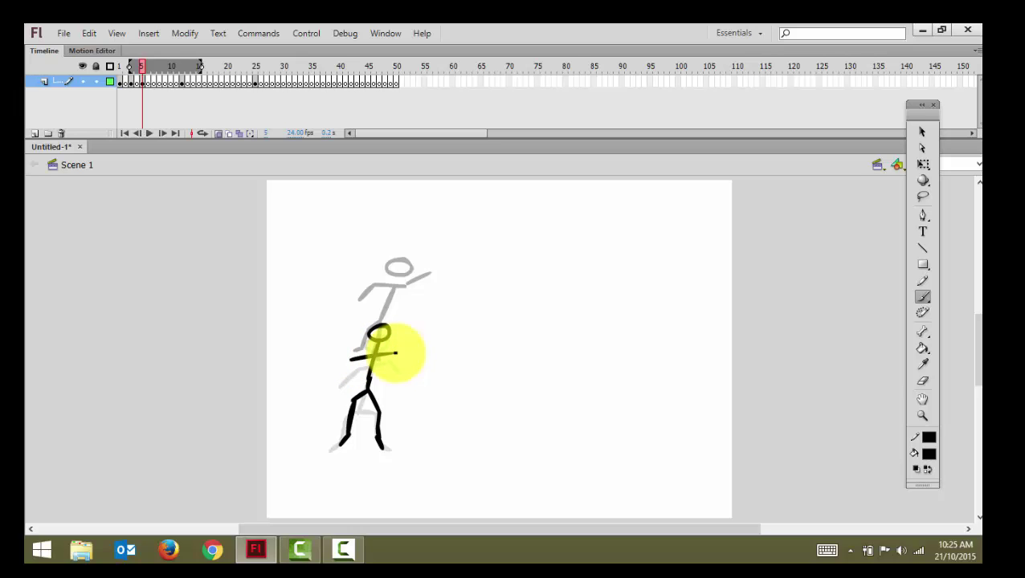
{"action": "mouse_move", "coordinate": [396, 352]}
{"action": "left_mouse_down"}
{"action": "mouse_move", "coordinate": [401, 383]}
{"action": "mouse_move", "coordinate": [345, 388]}
{"action": "left_mouse_up"}
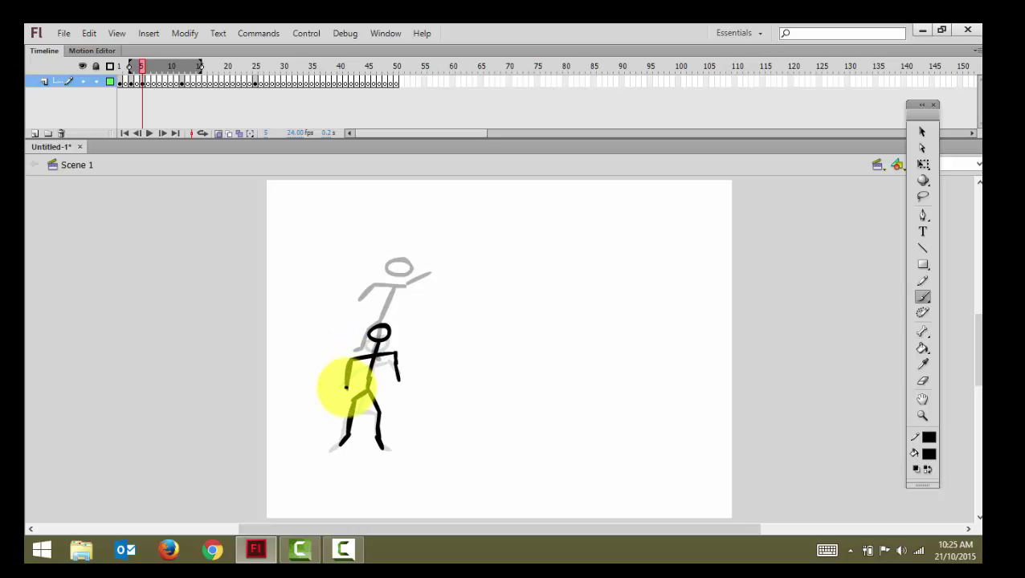
Flip back and forth through frames 1 to 5 to check the movement between the standing, crouching and rising poses.
{"action": "key", "text": "comma"}
{"action": "key", "text": "comma"}
{"action": "key", "text": "comma"}
{"action": "key", "text": "comma"}
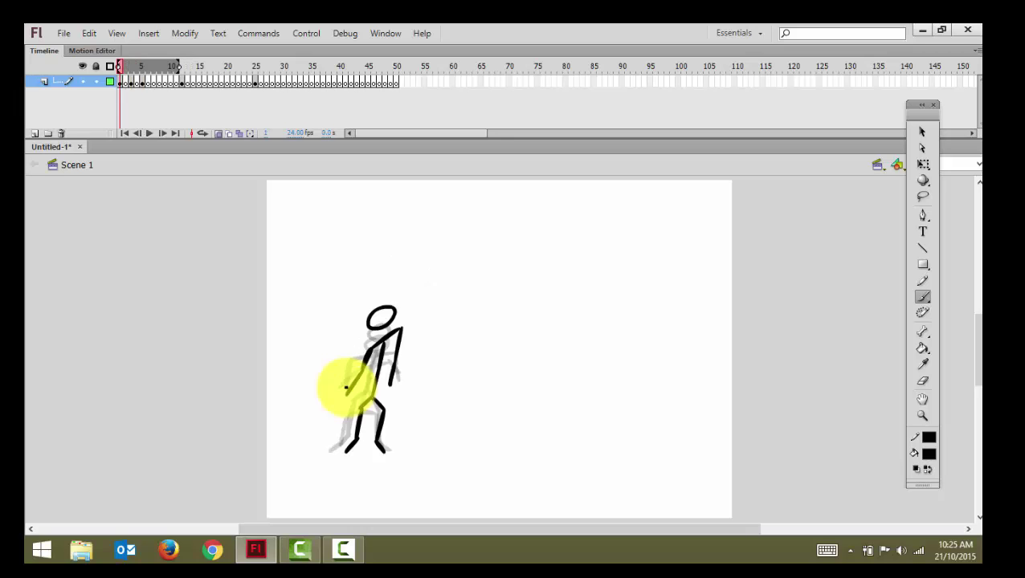
{"action": "key", "text": "period"}
{"action": "key", "text": "period"}
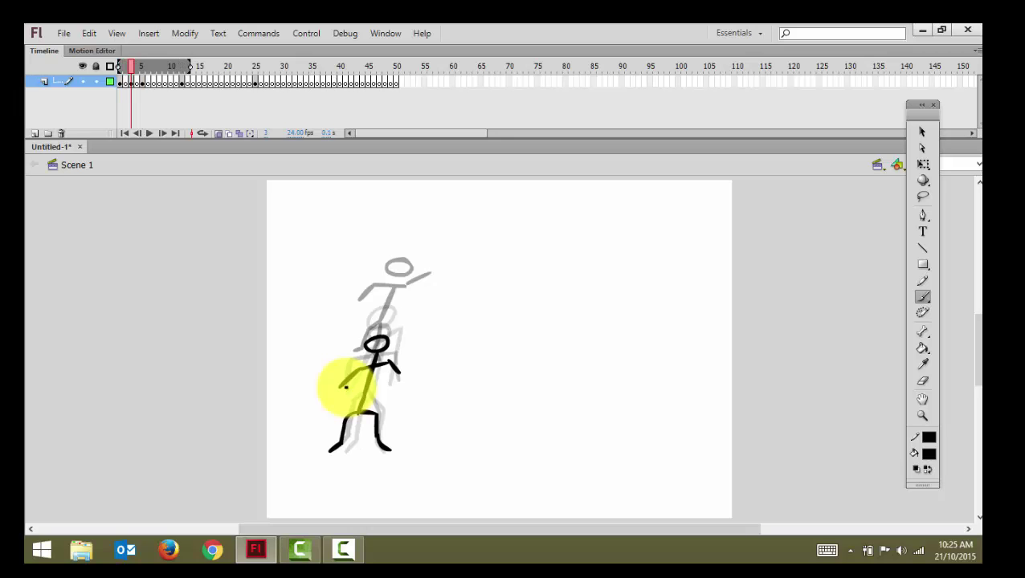
{"action": "key", "text": "period"}
{"action": "key", "text": "period"}
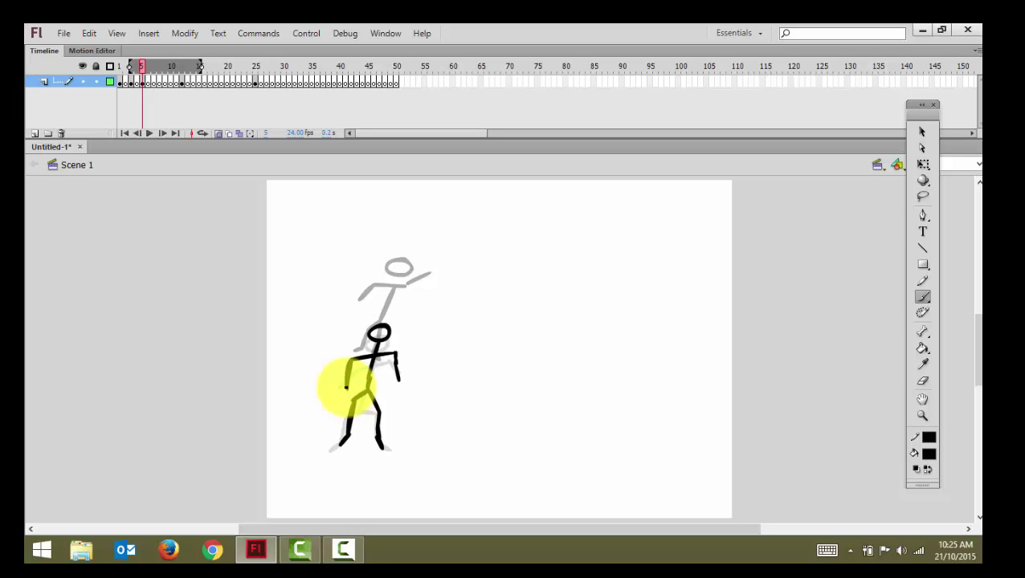
{"action": "key", "text": "comma"}
{"action": "key", "text": "comma"}
{"action": "key", "text": "period"}
{"action": "key", "text": "comma"}
{"action": "key", "text": "period"}
{"action": "key", "text": "comma"}
{"action": "key", "text": "period"}
{"action": "key", "text": "comma"}
{"action": "key", "text": "comma"}
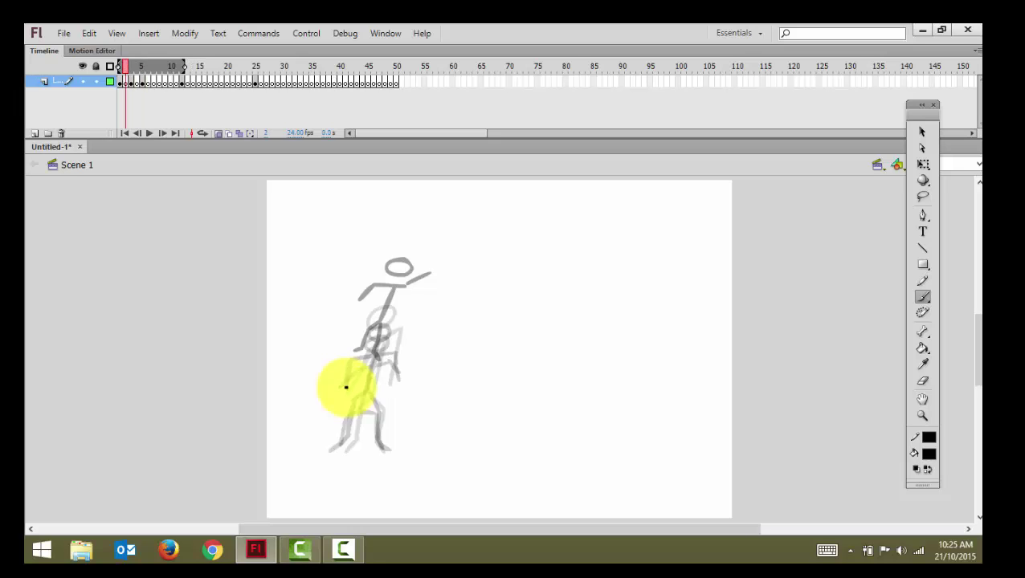
{"action": "key", "text": "comma"}
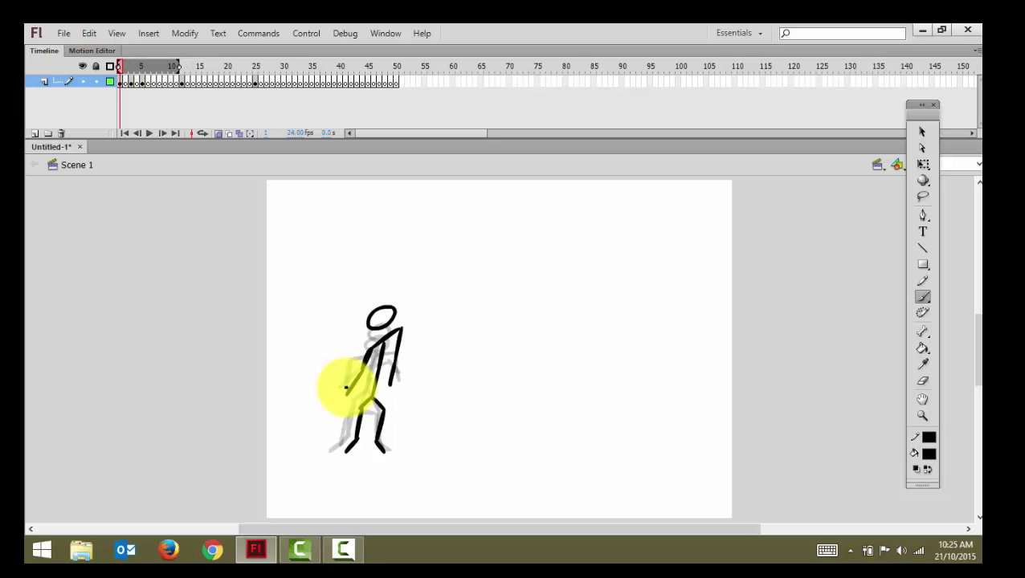
Limit the onion skin range to frames 1 to 3 around frame 2, compare the neighbouring poses, and return to frame 2.
{"action": "key", "text": "period"}
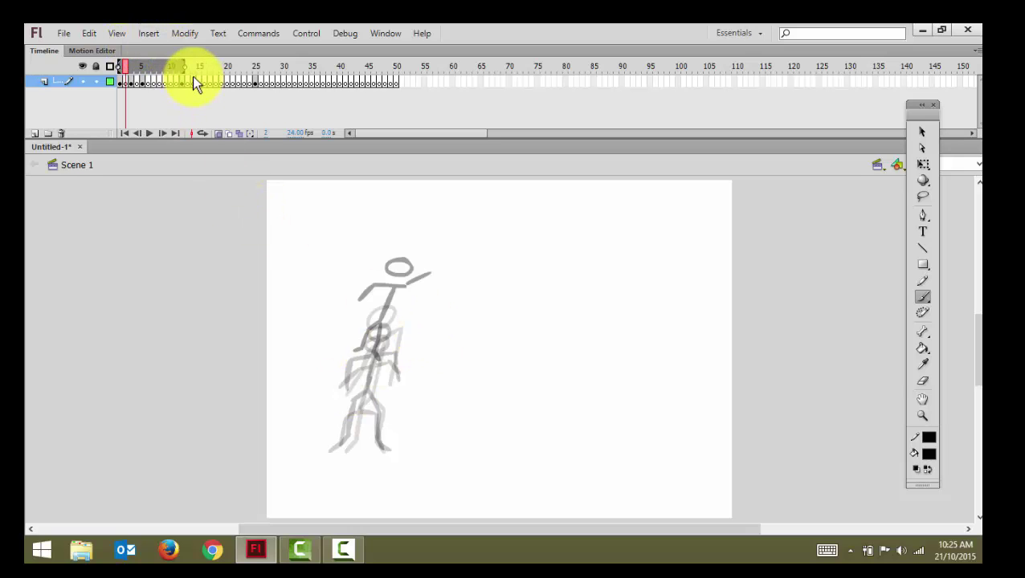
{"action": "left_click_drag", "start_coordinate": [183, 67], "coordinate": [135, 71]}
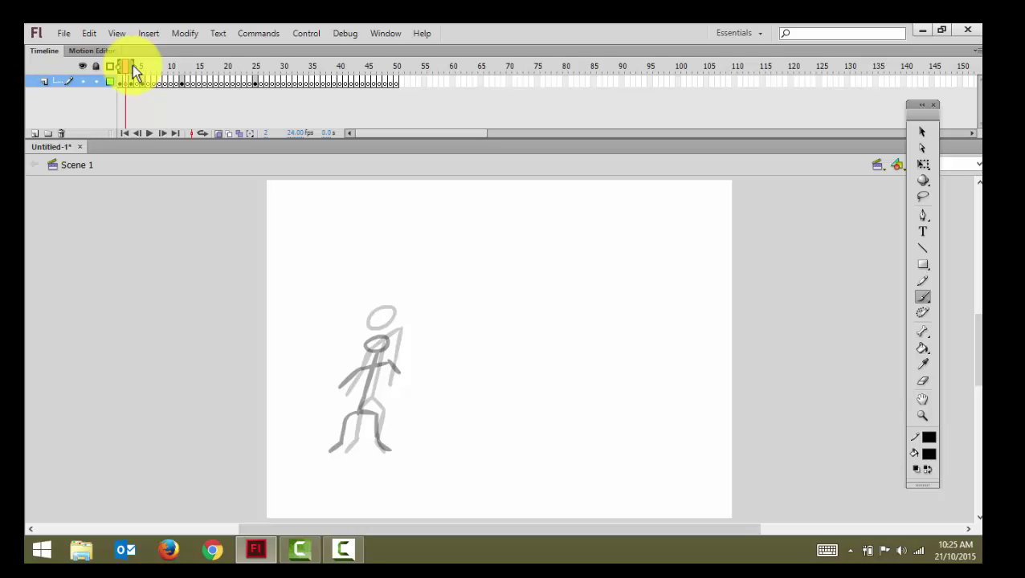
{"action": "key", "text": "comma"}
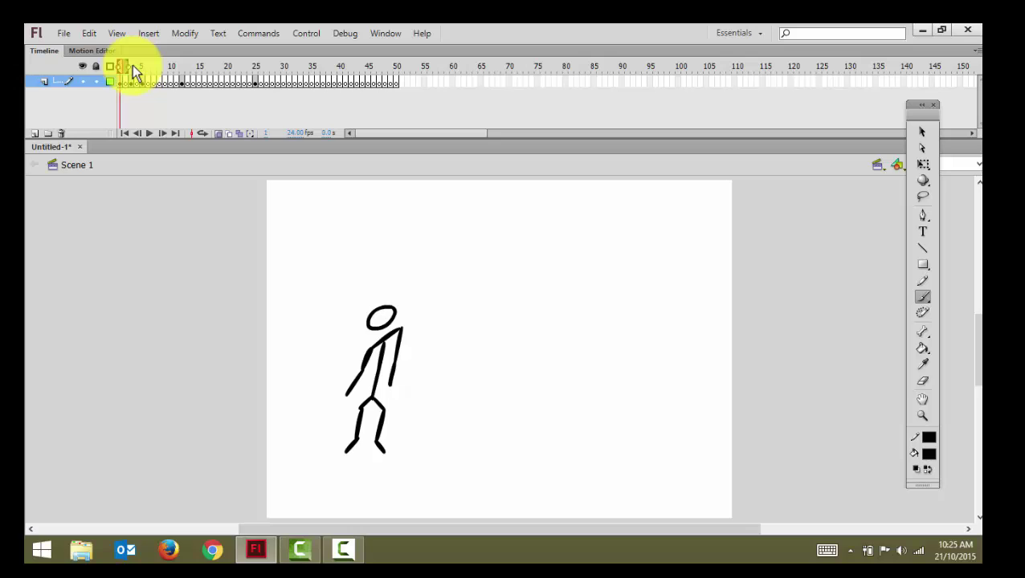
{"action": "key", "text": "period"}
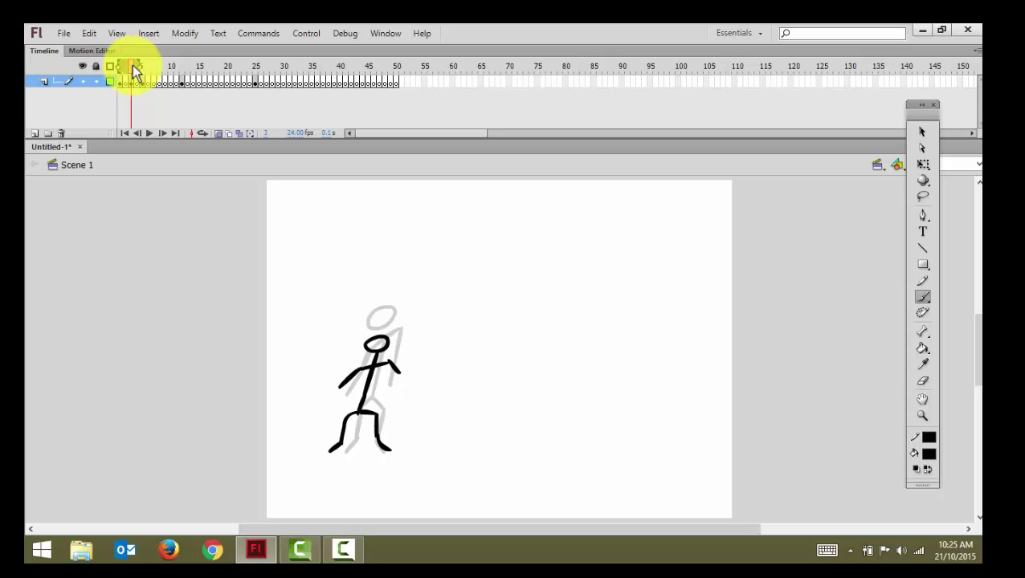
{"action": "key", "text": "comma"}
{"action": "key", "text": "comma"}
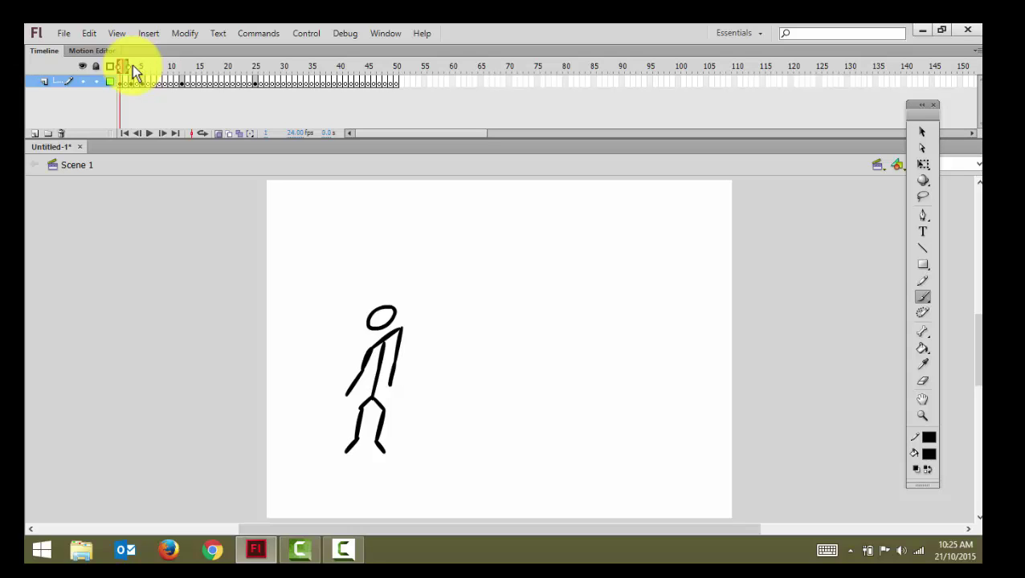
{"action": "key", "text": "period"}
{"action": "key", "text": "period"}
{"action": "key", "text": "comma"}
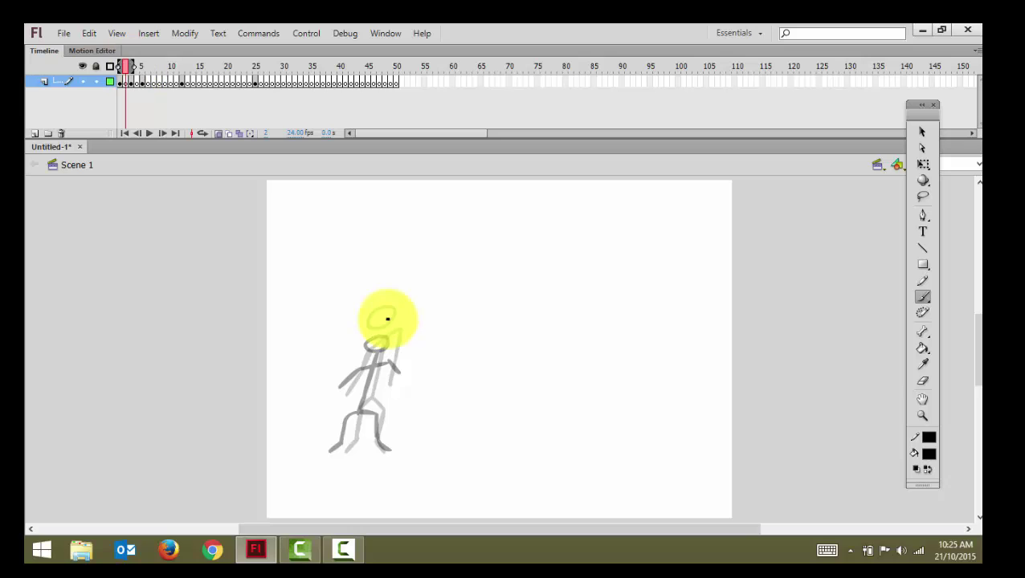
Draw an in-between stick figure on frame 2 with its head midway between the ghosted standing and crouching poses, knees slightly bent, forearms hanging down.
{"action": "left_click_drag", "start_coordinate": [389, 320], "coordinate": [368, 325]}
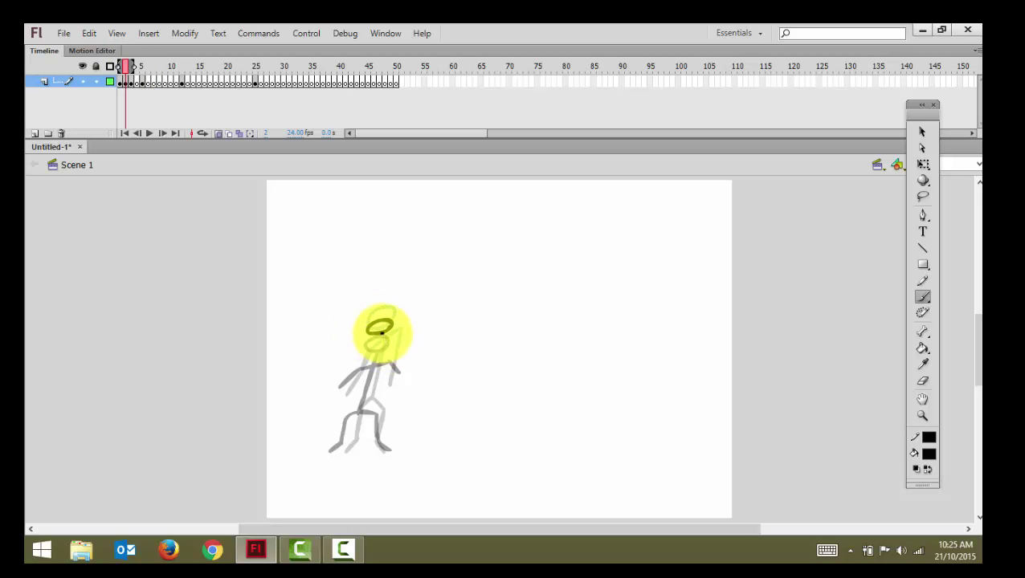
{"action": "left_click_drag", "start_coordinate": [381, 337], "coordinate": [371, 401]}
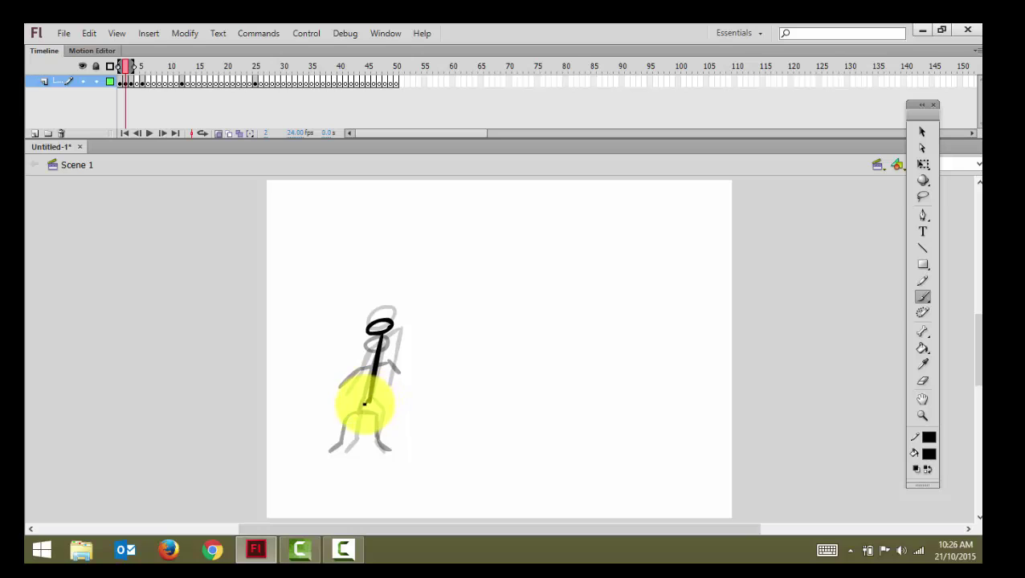
{"action": "left_click_drag", "start_coordinate": [354, 414], "coordinate": [339, 451]}
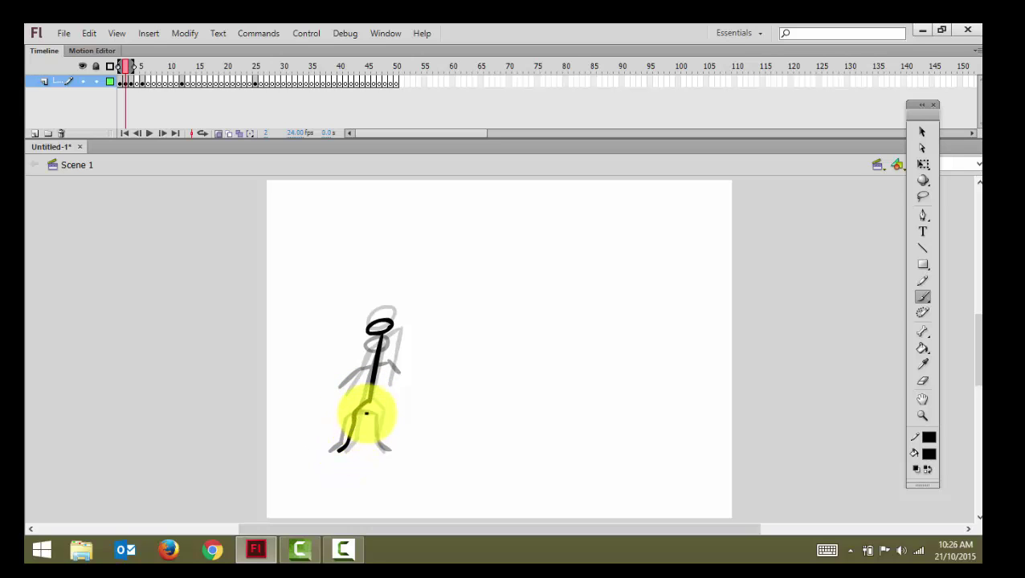
{"action": "left_click_drag", "start_coordinate": [372, 404], "coordinate": [390, 452]}
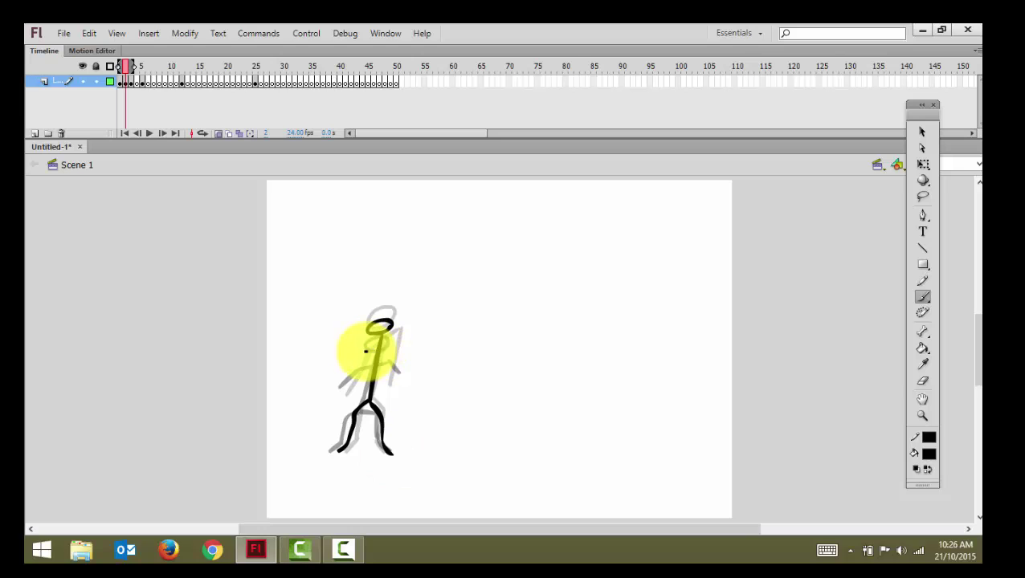
{"action": "mouse_move", "coordinate": [363, 352]}
{"action": "left_mouse_down"}
{"action": "mouse_move", "coordinate": [398, 342]}
{"action": "mouse_move", "coordinate": [391, 378]}
{"action": "mouse_move", "coordinate": [361, 350]}
{"action": "mouse_move", "coordinate": [355, 392]}
{"action": "left_mouse_up"}
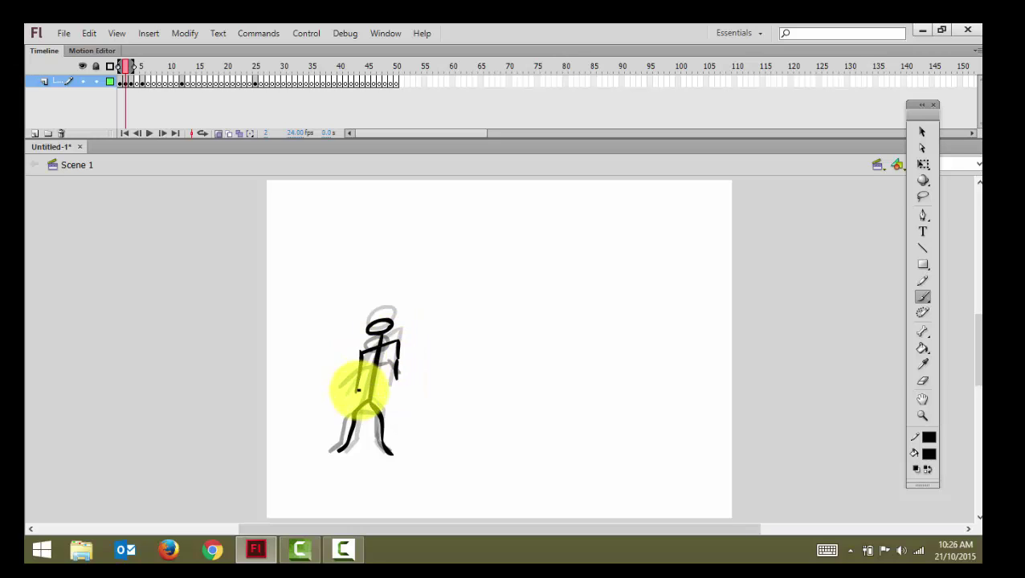
Flip back and forth through frames 1 to 3 to check the movement from standing into the crouch.
{"action": "key", "text": "comma"}
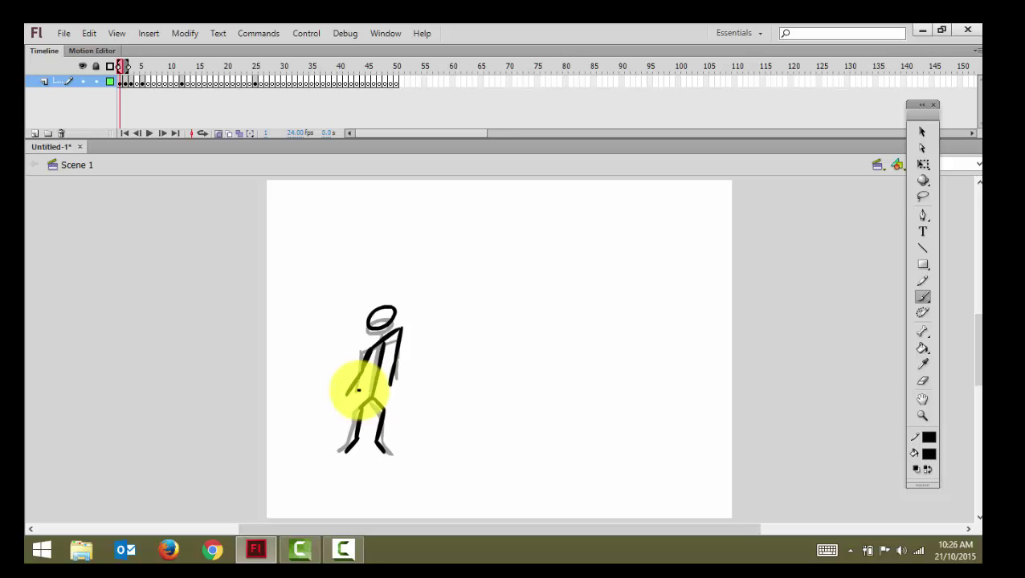
{"action": "key", "text": "period"}
{"action": "key", "text": "period"}
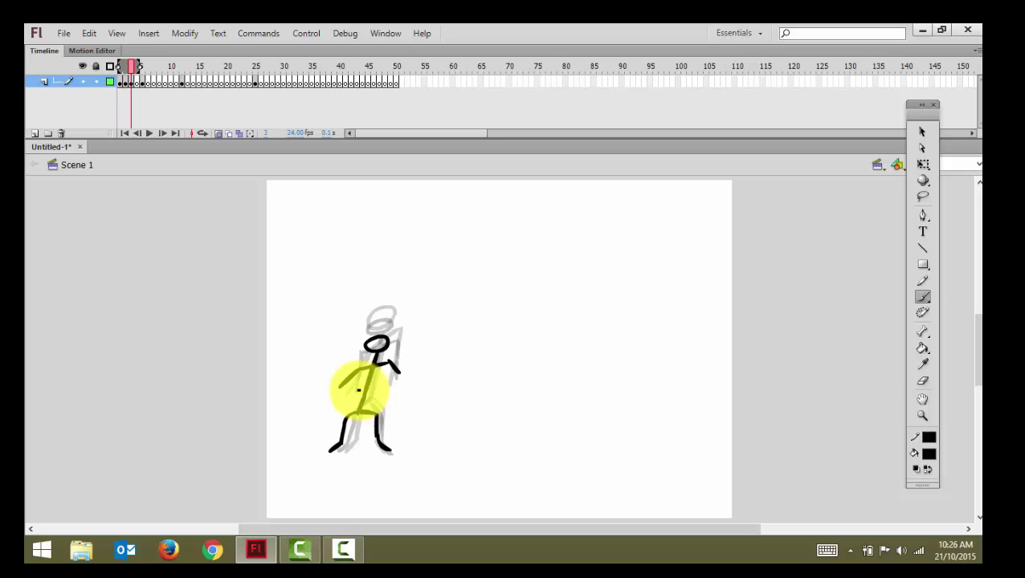
{"action": "key", "text": "comma"}
{"action": "key", "text": "comma"}
{"action": "key", "text": "period"}
{"action": "key", "text": "period"}
{"action": "key", "text": "comma"}
{"action": "key", "text": "comma"}
{"action": "key", "text": "period"}
{"action": "key", "text": "comma"}
{"action": "key", "text": "period"}
{"action": "key", "text": "period"}
Compare the poses on frames 3 to 5 by flipping between them, and stop on empty frame 4.
{"action": "key", "text": "period"}
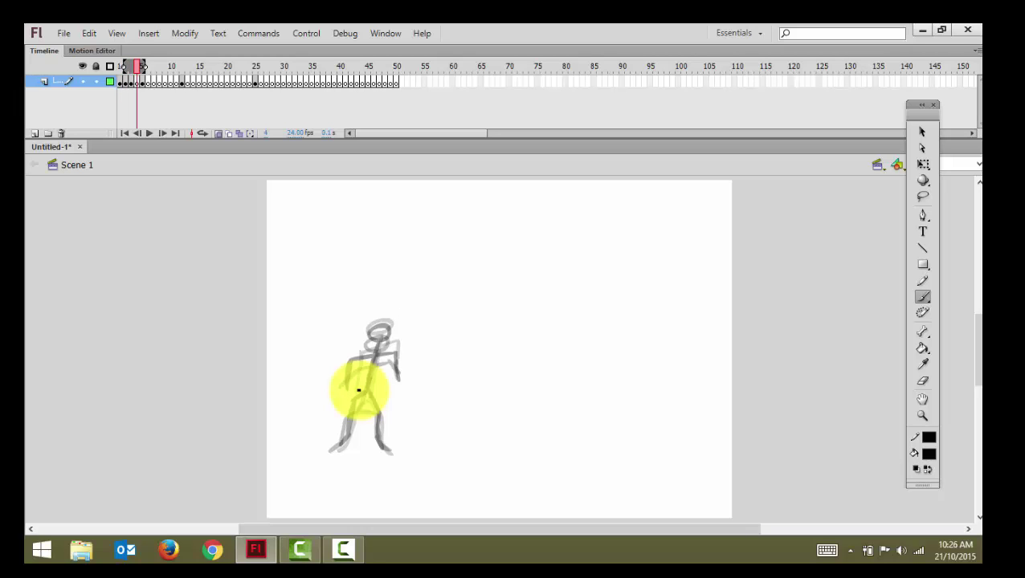
{"action": "key", "text": "period"}
{"action": "key", "text": "comma"}
{"action": "key", "text": "period"}
{"action": "key", "text": "comma"}
{"action": "key", "text": "comma"}
{"action": "key", "text": "period"}
{"action": "key", "text": "period"}
{"action": "key", "text": "comma"}
{"action": "key", "text": "period"}
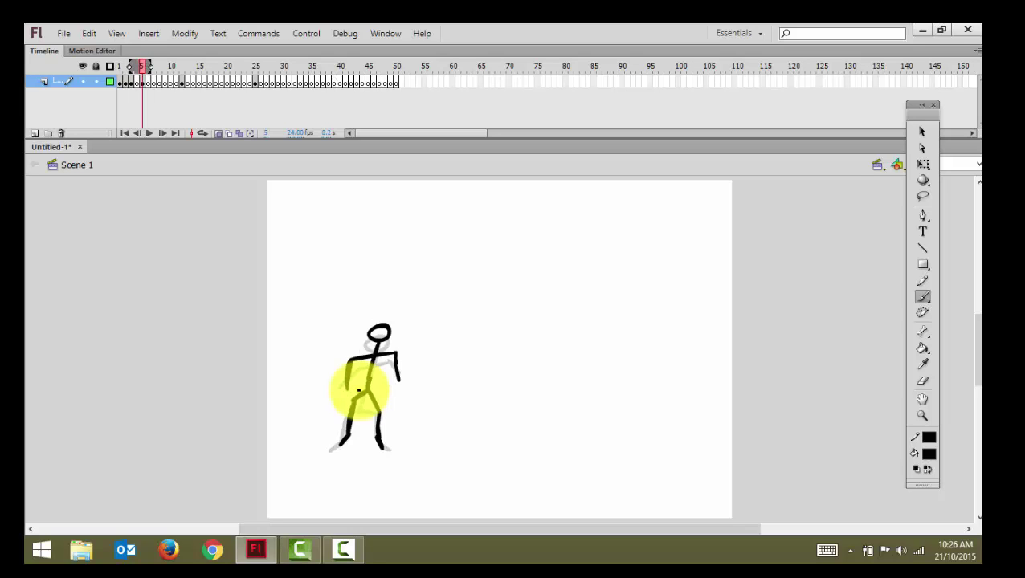
{"action": "key", "text": "comma"}
{"action": "key", "text": "period"}
{"action": "key", "text": "comma"}
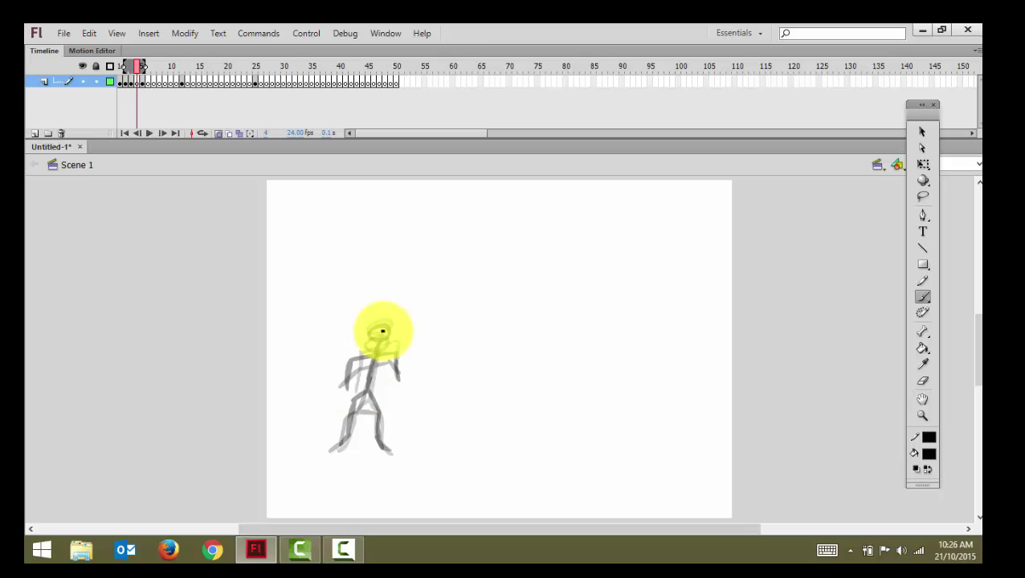
Draw an oval head on frame 4 between the ghosted heads, and flip through the neighbouring frames to check its position.
{"action": "mouse_move", "coordinate": [383, 332]}
{"action": "left_mouse_down"}
{"action": "mouse_move", "coordinate": [372, 343]}
{"action": "mouse_move", "coordinate": [370, 332]}
{"action": "left_mouse_up"}
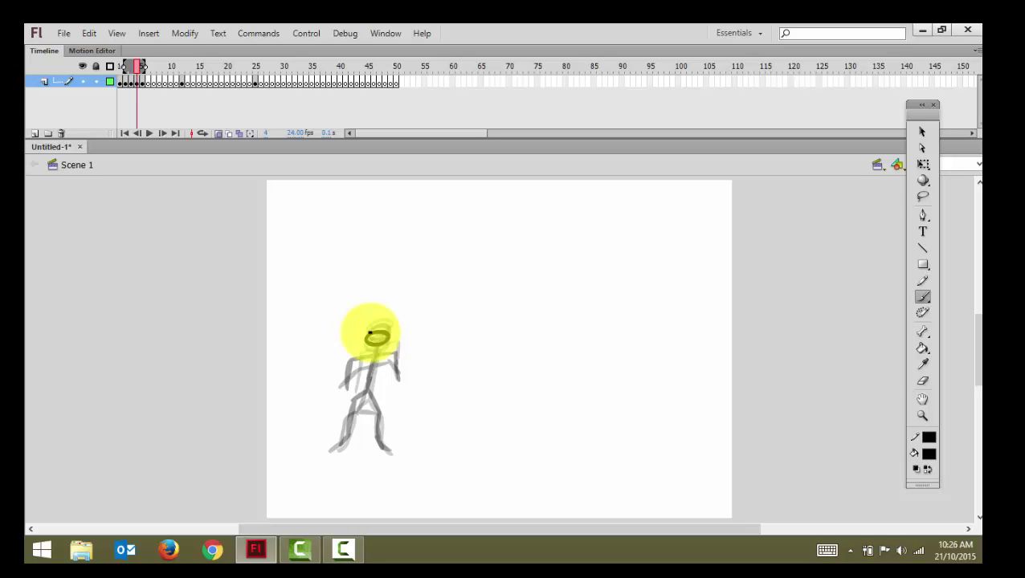
{"action": "key", "text": "comma"}
{"action": "key", "text": "period"}
{"action": "key", "text": "period"}
{"action": "key", "text": "comma"}
{"action": "key", "text": "comma"}
{"action": "key", "text": "period"}
{"action": "key", "text": "period"}
{"action": "key", "text": "comma"}
{"action": "key", "text": "comma"}
{"action": "key", "text": "period"}
{"action": "key", "text": "comma"}
{"action": "key", "text": "period"}
{"action": "key", "text": "comma"}
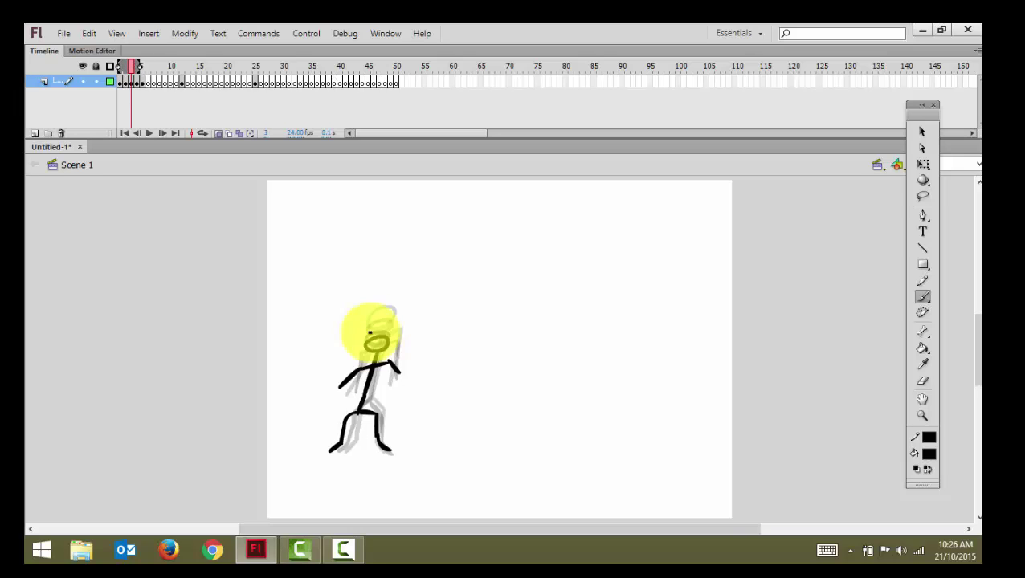
{"action": "key", "text": "period"}
{"action": "key", "text": "comma"}
{"action": "key", "text": "period"}
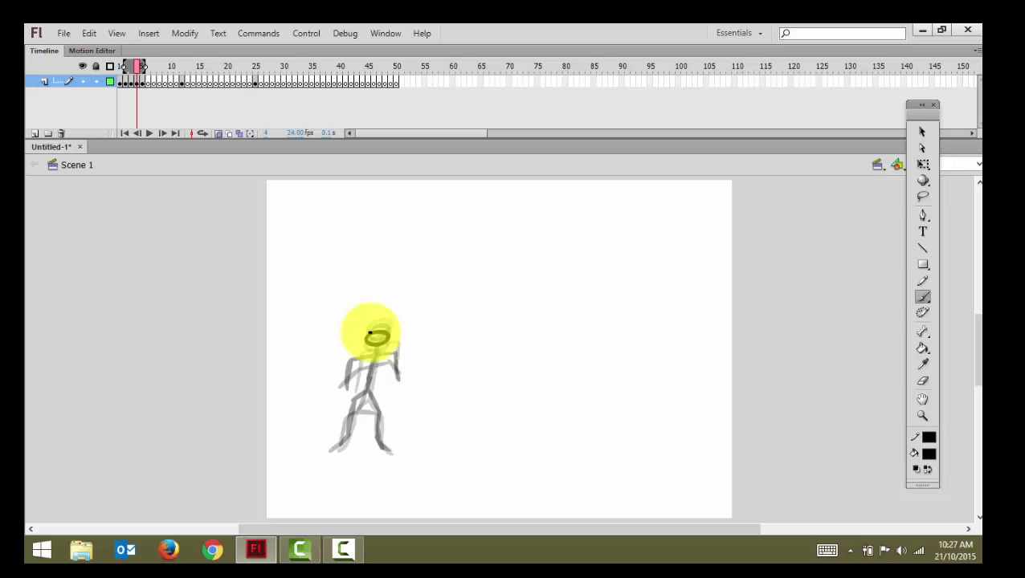
{"action": "key", "text": "comma"}
{"action": "key", "text": "period"}
{"action": "key", "text": "comma"}
{"action": "key", "text": "period"}
Complete the frame 4 figure with a leaning torso, bent arms and bent legs between the ghosted crouching and rising poses.
{"action": "left_click_drag", "start_coordinate": [377, 345], "coordinate": [366, 398]}
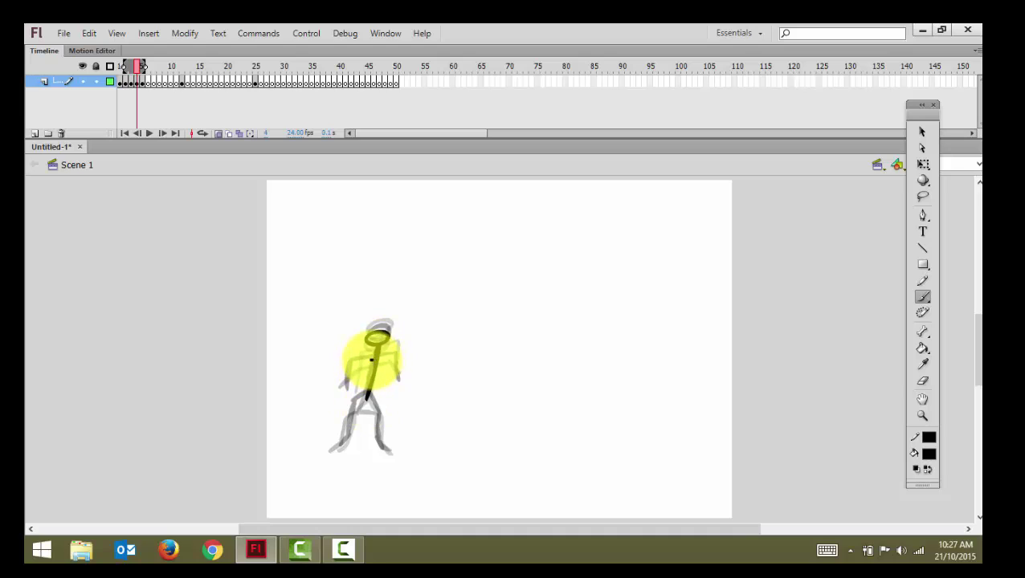
{"action": "mouse_move", "coordinate": [358, 364]}
{"action": "left_mouse_down"}
{"action": "mouse_move", "coordinate": [398, 357]}
{"action": "mouse_move", "coordinate": [385, 380]}
{"action": "mouse_move", "coordinate": [404, 380]}
{"action": "left_mouse_up"}
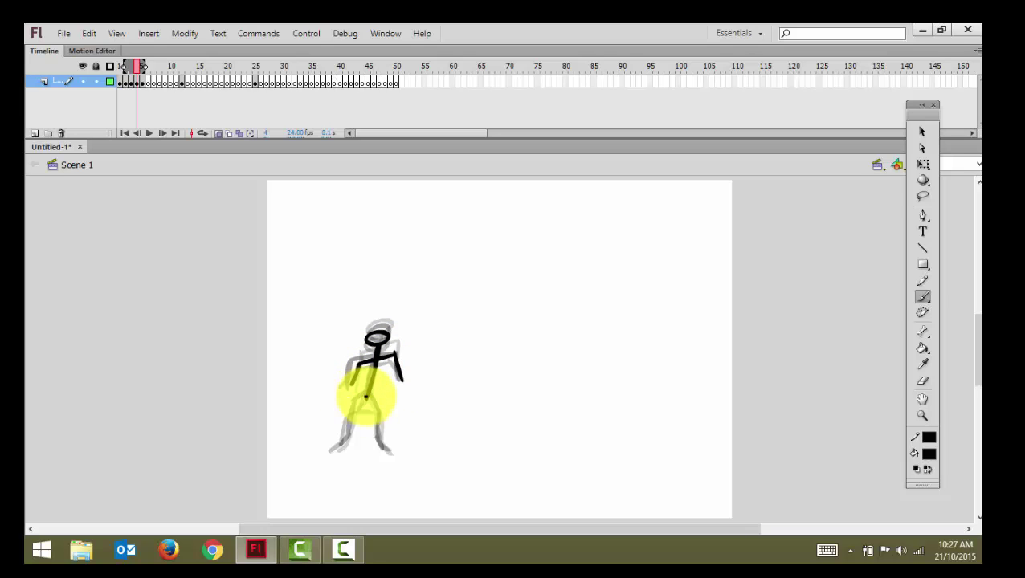
{"action": "mouse_move", "coordinate": [330, 450]}
{"action": "left_mouse_down"}
{"action": "mouse_move", "coordinate": [359, 432]}
{"action": "mouse_move", "coordinate": [365, 398]}
{"action": "mouse_move", "coordinate": [379, 454]}
{"action": "left_mouse_up"}
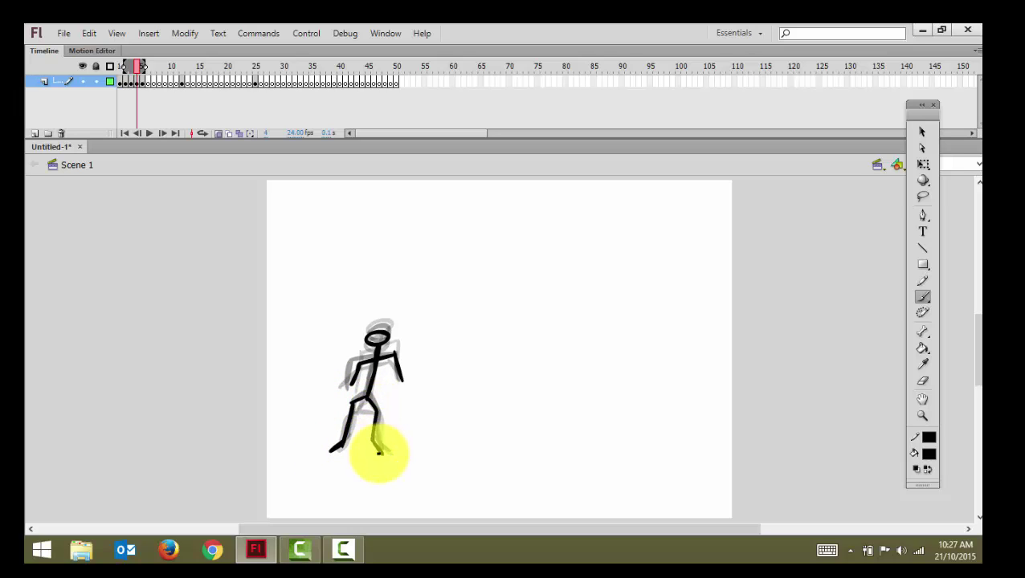
Flip through frames 1 to 5 to check the completed crouch and rise sequence.
{"action": "key", "text": "comma"}
{"action": "key", "text": "comma"}
{"action": "key", "text": "comma"}
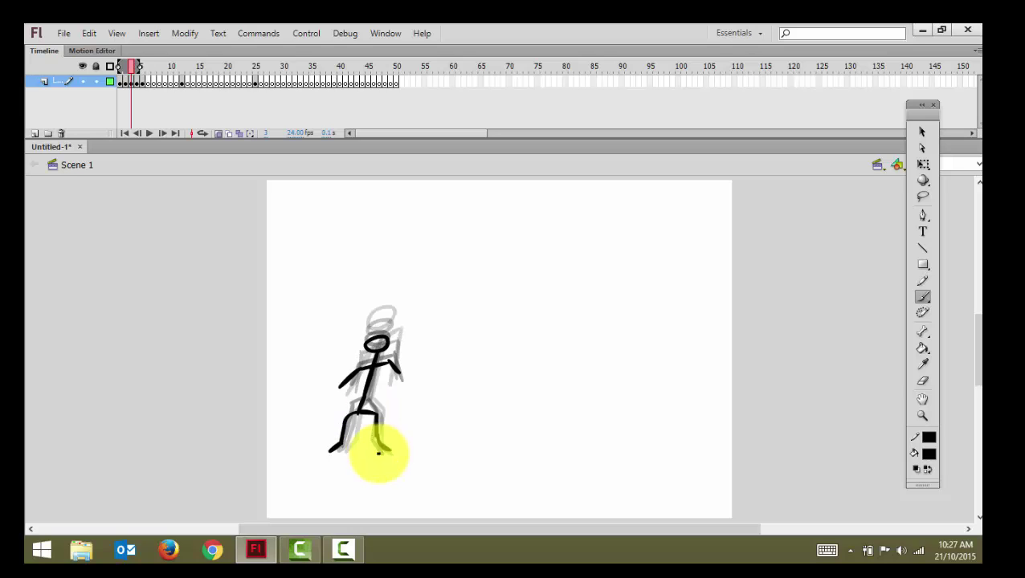
{"action": "key", "text": "period"}
{"action": "key", "text": "period"}
{"action": "key", "text": "period"}
{"action": "key", "text": "period"}
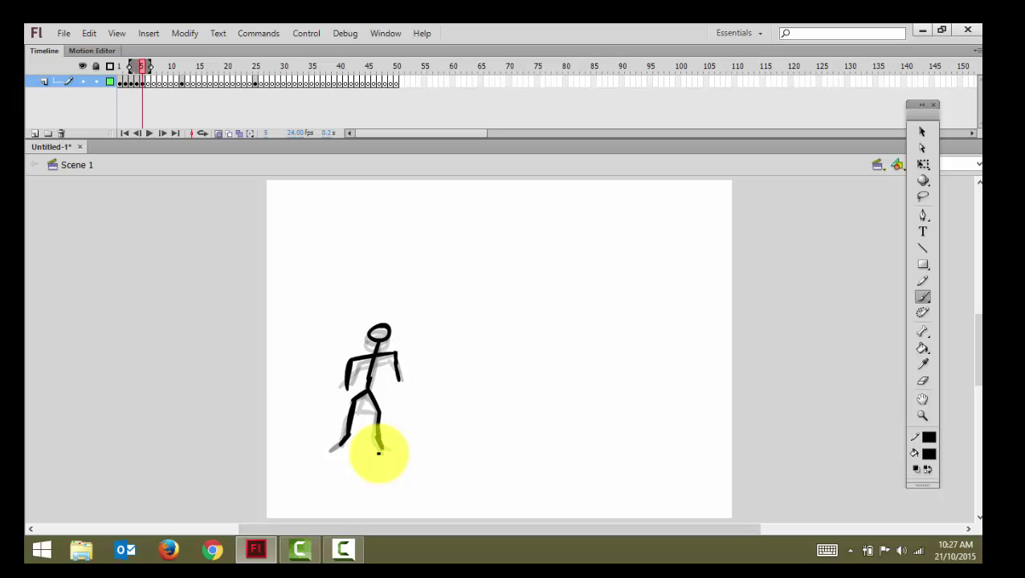
Go to empty frame 9 and widen the onion skin range to cover frames 5 to 12.
{"action": "key", "text": "period"}
{"action": "key", "text": "period"}
{"action": "key", "text": "period"}
{"action": "key", "text": "period"}
{"action": "key", "text": "period"}
{"action": "key", "text": "period"}
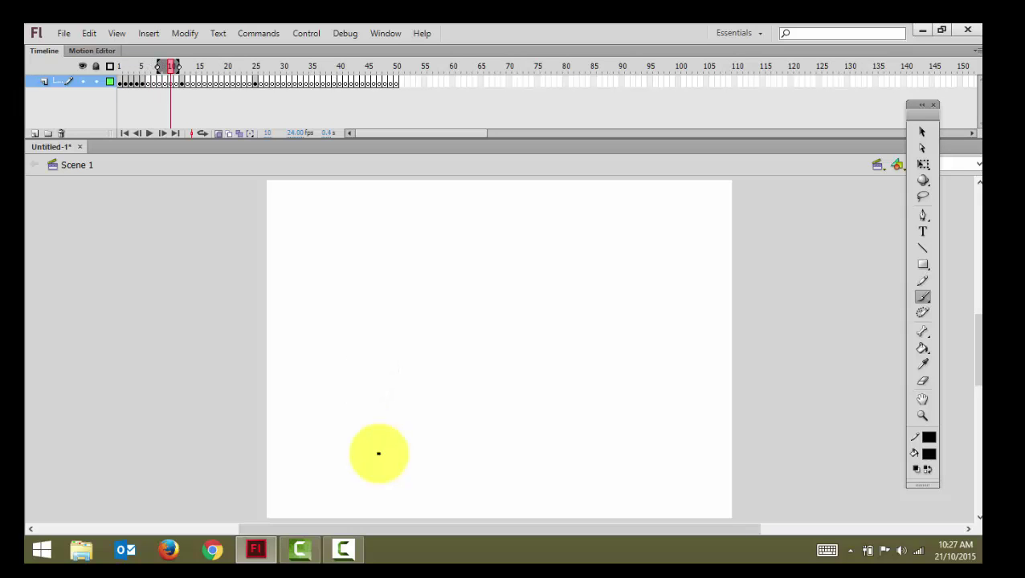
{"action": "key", "text": "comma"}
{"action": "key", "text": "comma"}
{"action": "key", "text": "comma"}
{"action": "key", "text": "comma"}
{"action": "key", "text": "comma"}
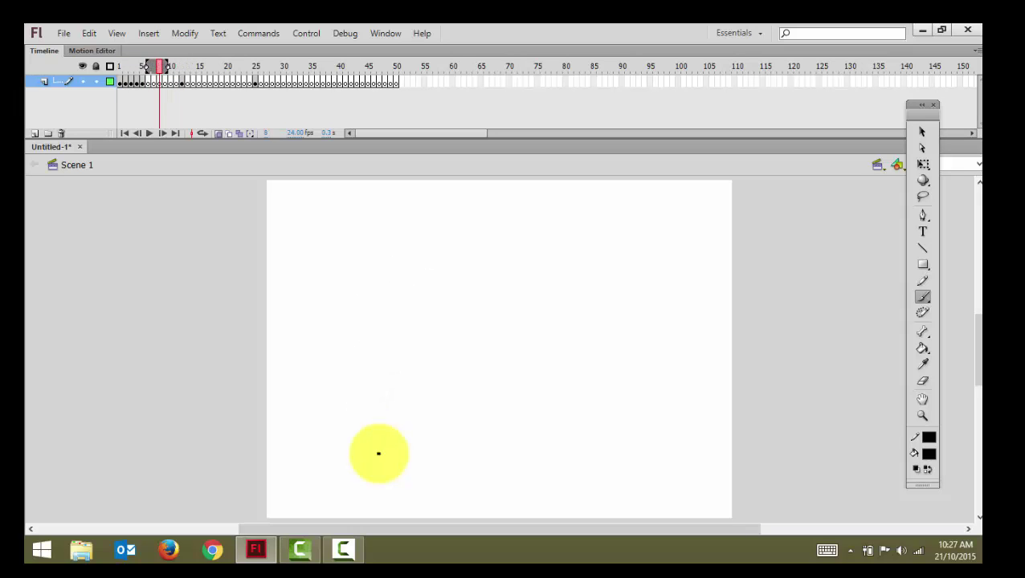
{"action": "key", "text": "period"}
{"action": "key", "text": "period"}
{"action": "key", "text": "period"}
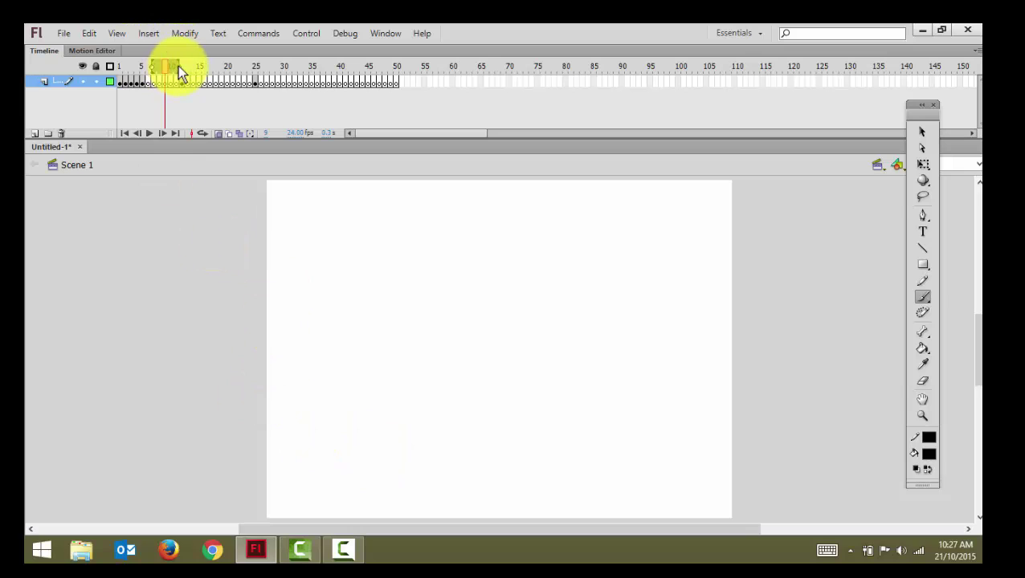
{"action": "left_click_drag", "start_coordinate": [183, 72], "coordinate": [143, 66]}
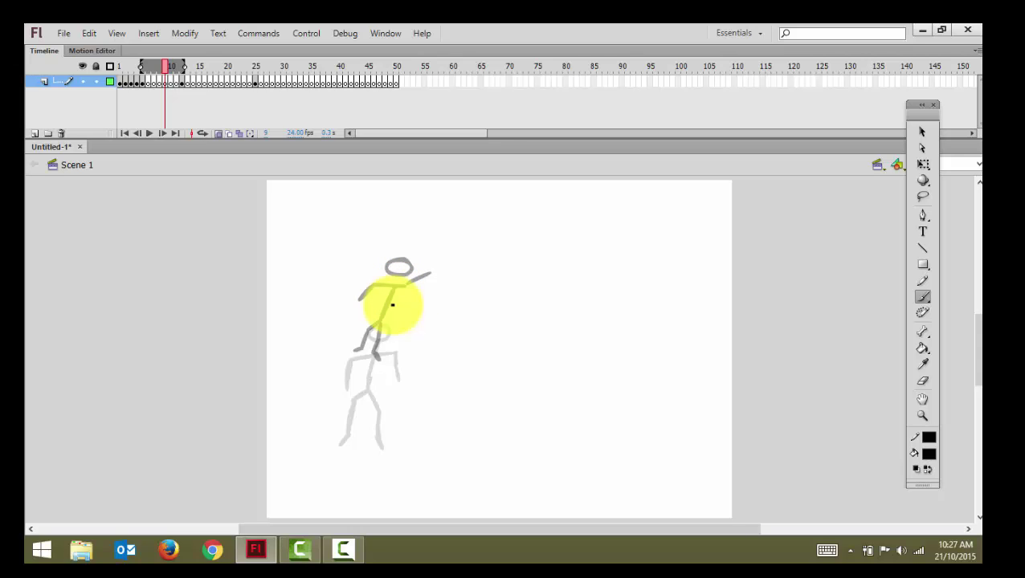
Draw a stick figure lifting off the ground on frame 9, midway between the ghosted poses, with legs extended and arms hanging at its sides.
{"action": "left_click_drag", "start_coordinate": [397, 297], "coordinate": [376, 296]}
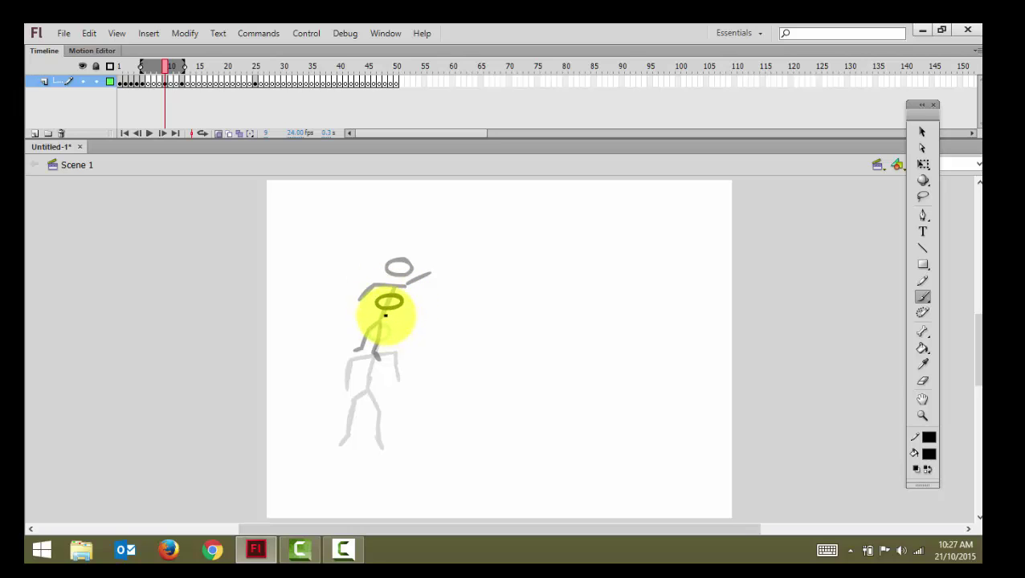
{"action": "left_click_drag", "start_coordinate": [388, 310], "coordinate": [360, 409]}
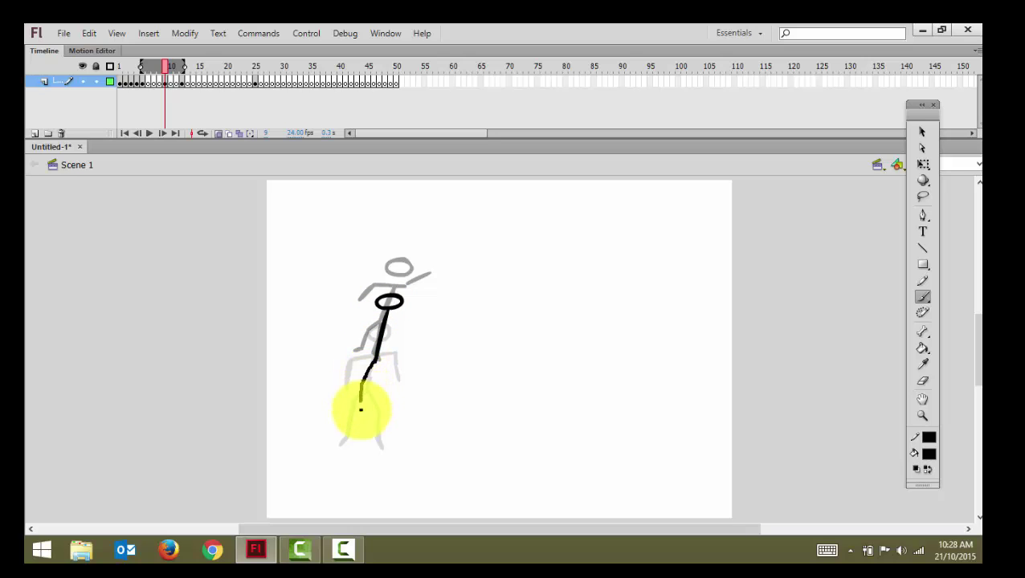
{"action": "left_click_drag", "start_coordinate": [381, 357], "coordinate": [388, 418]}
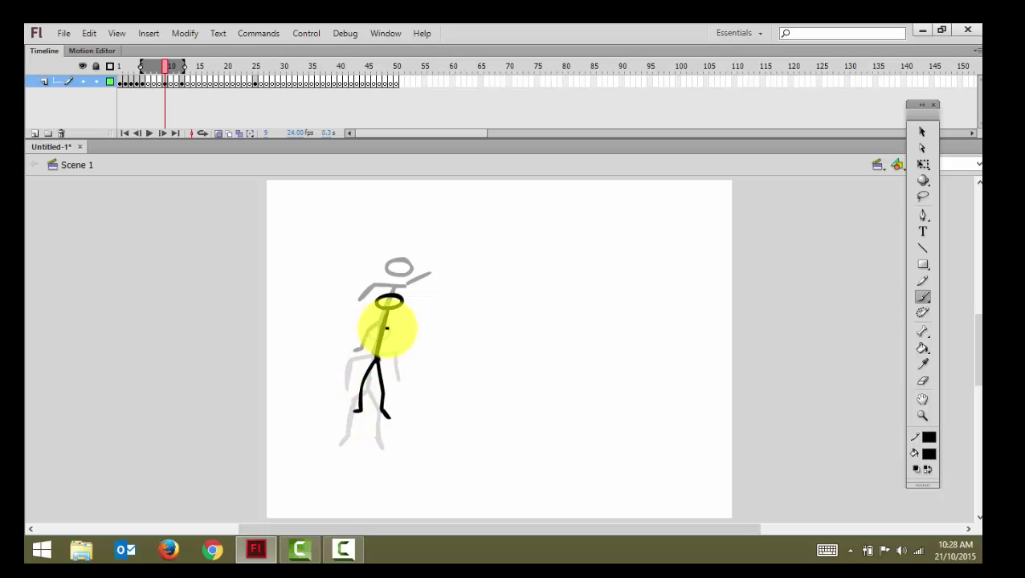
{"action": "left_click_drag", "start_coordinate": [384, 315], "coordinate": [357, 348]}
{"action": "left_click_drag", "start_coordinate": [388, 315], "coordinate": [393, 354]}
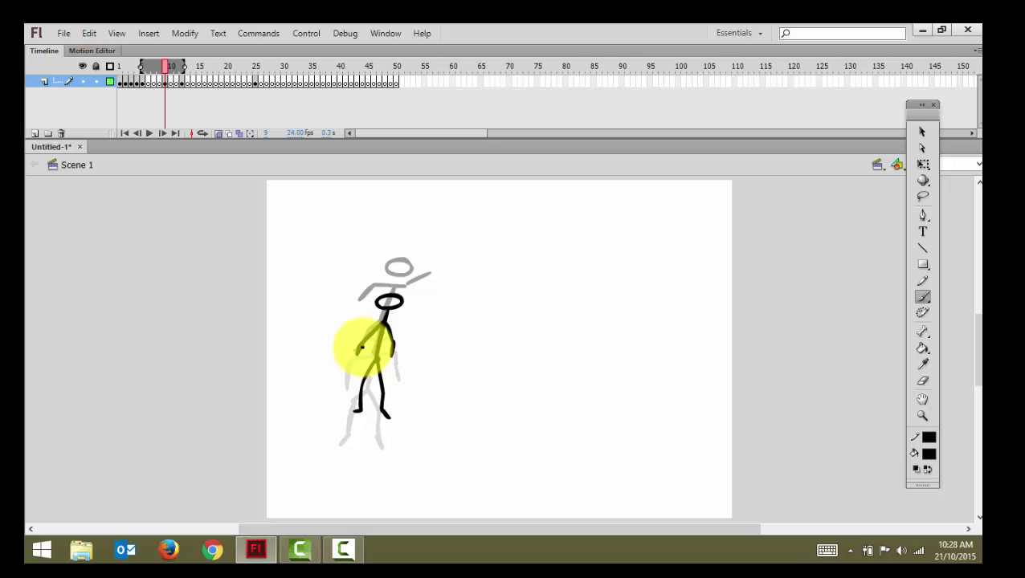
Flip back and forth through the first nine frames to check how the crouch leads into the take-off pose.
{"action": "key", "text": "comma"}
{"action": "key", "text": "comma"}
{"action": "key", "text": "comma"}
{"action": "key", "text": "comma"}
{"action": "key", "text": "comma"}
{"action": "key", "text": "comma"}
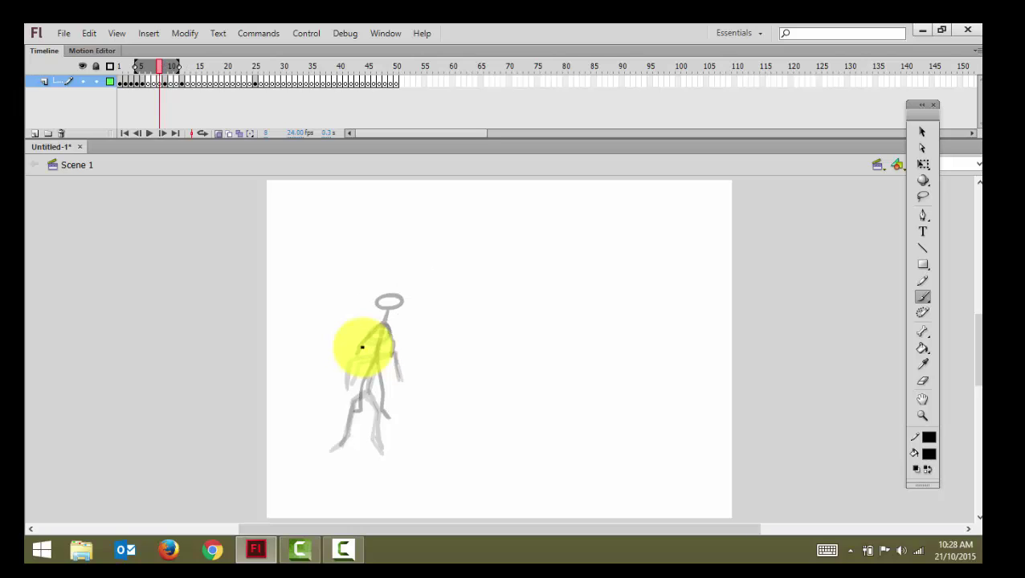
{"action": "key", "text": "period"}
{"action": "key", "text": "period"}
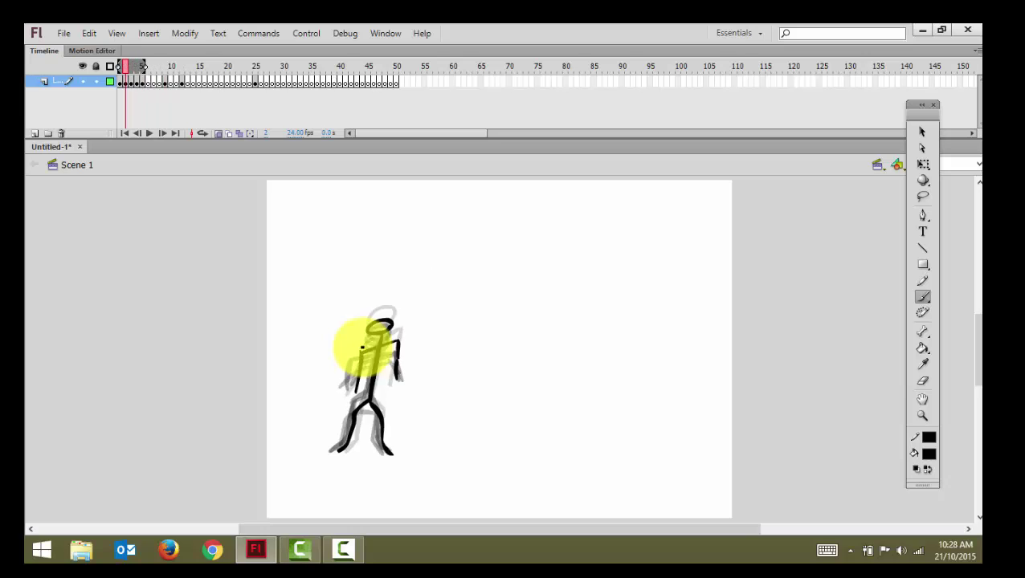
{"action": "key", "text": "period"}
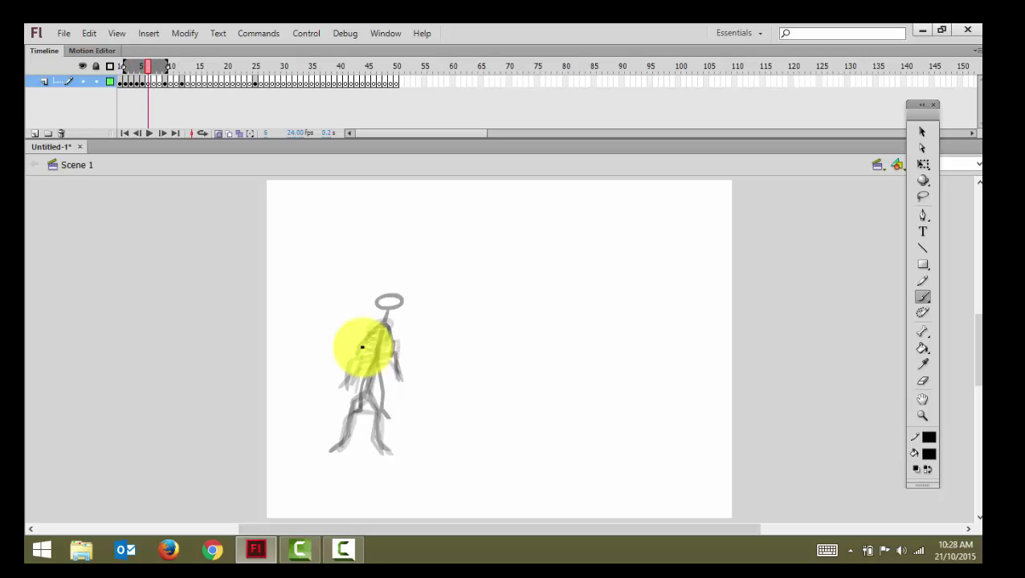
{"action": "key", "text": "period"}
{"action": "key", "text": "comma"}
{"action": "key", "text": "comma"}
{"action": "key", "text": "period"}
{"action": "key", "text": "period"}
{"action": "key", "text": "comma"}
{"action": "key", "text": "comma"}
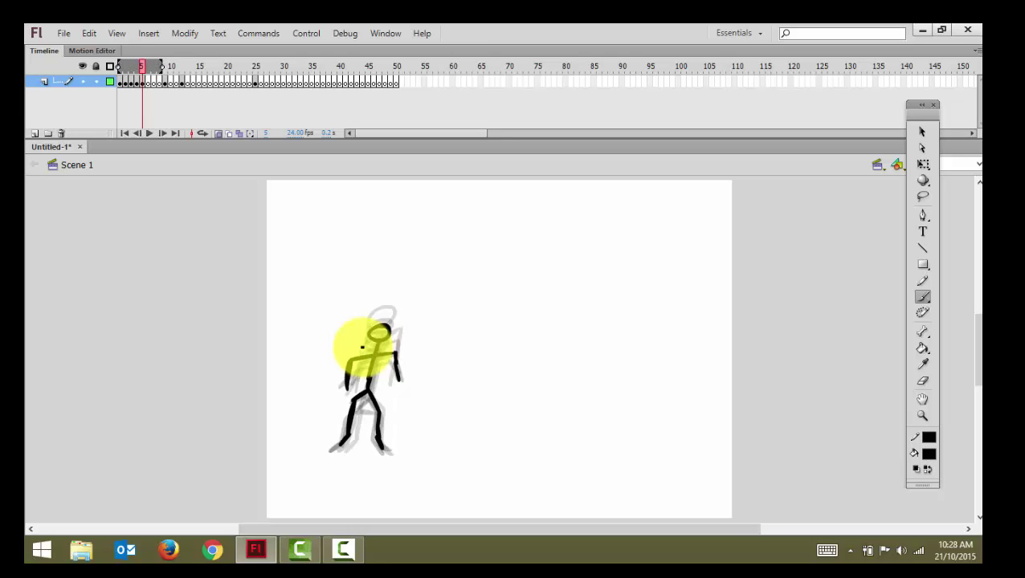
Go to empty frame 7 and set the onion skin range to start at frame 5.
{"action": "key", "text": "period"}
{"action": "key", "text": "period"}
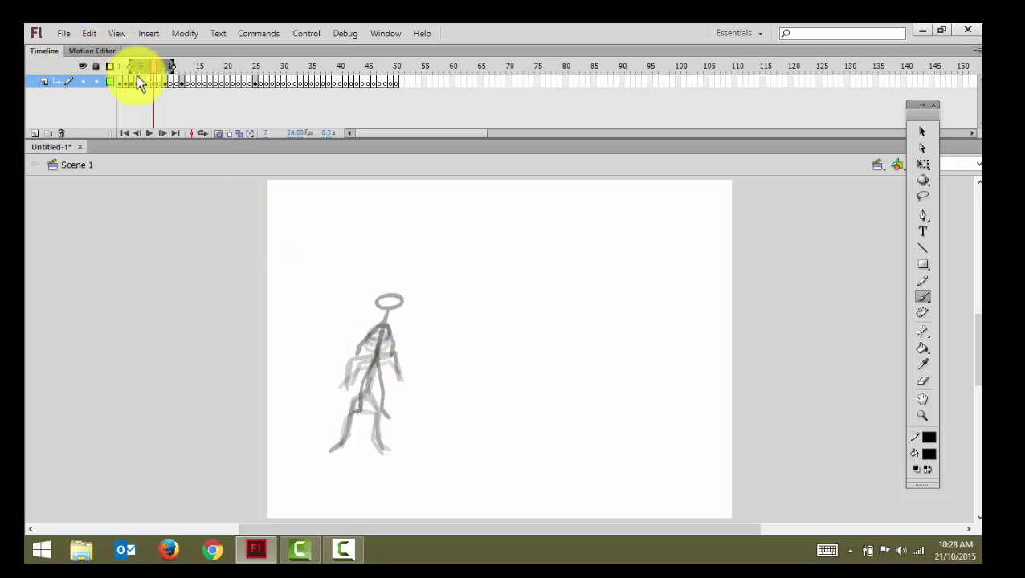
{"action": "left_click_drag", "start_coordinate": [131, 69], "coordinate": [141, 71]}
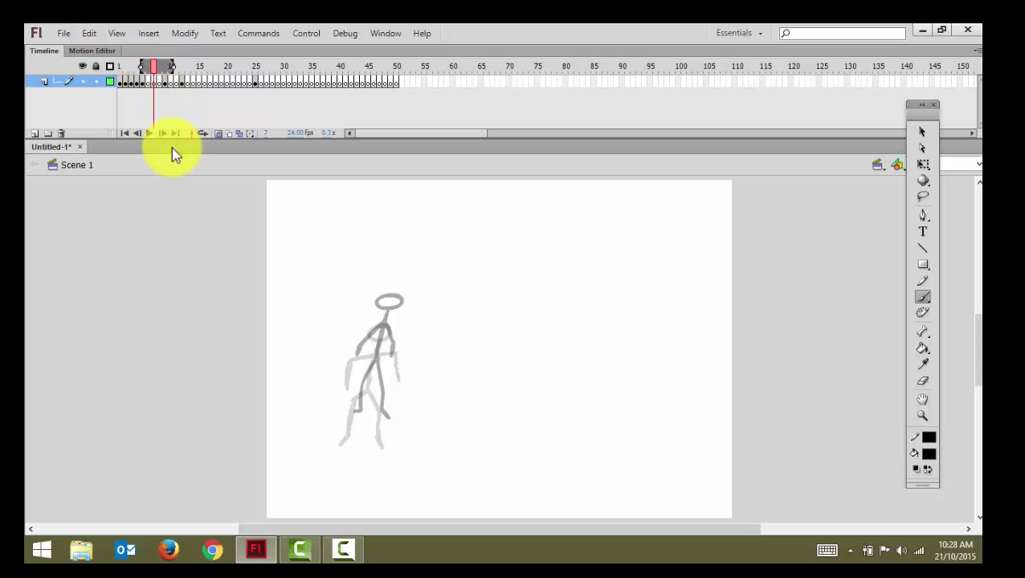
Draw a stretched take-off figure on frame 7 just below the ghosted frame 9 pose, with straight legs and lowered arms, and step back to frame 6.
{"action": "left_click_drag", "start_coordinate": [388, 311], "coordinate": [365, 313]}
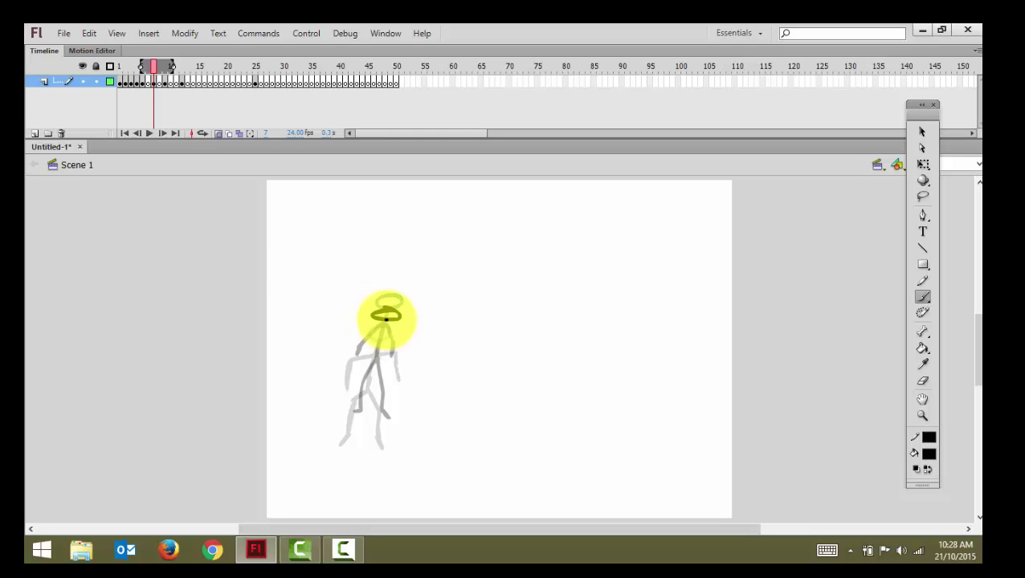
{"action": "mouse_move", "coordinate": [386, 320]}
{"action": "left_mouse_down"}
{"action": "mouse_move", "coordinate": [381, 365]}
{"action": "mouse_move", "coordinate": [344, 434]}
{"action": "left_mouse_up"}
{"action": "left_click_drag", "start_coordinate": [378, 363], "coordinate": [385, 435]}
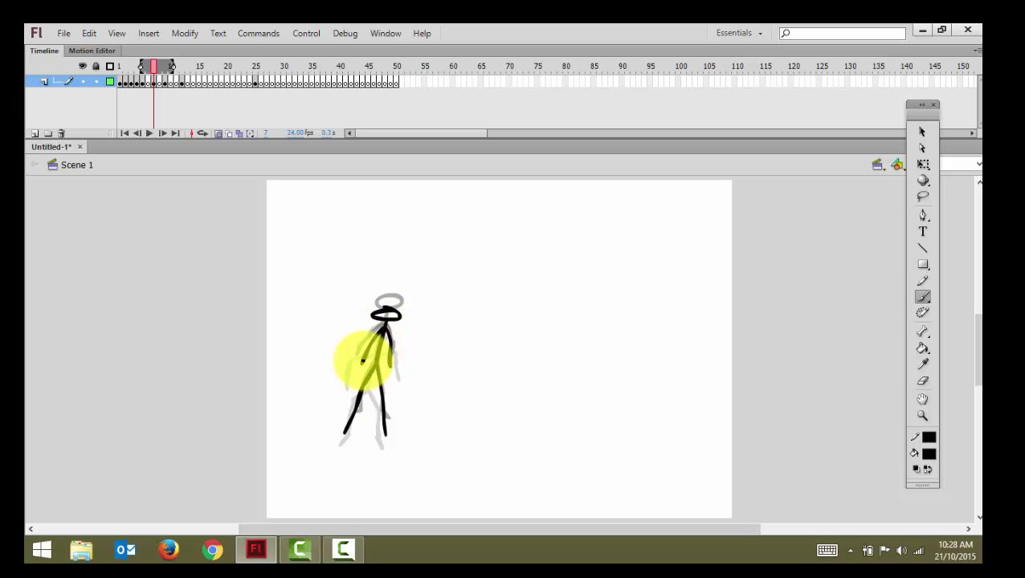
{"action": "key", "text": "comma"}
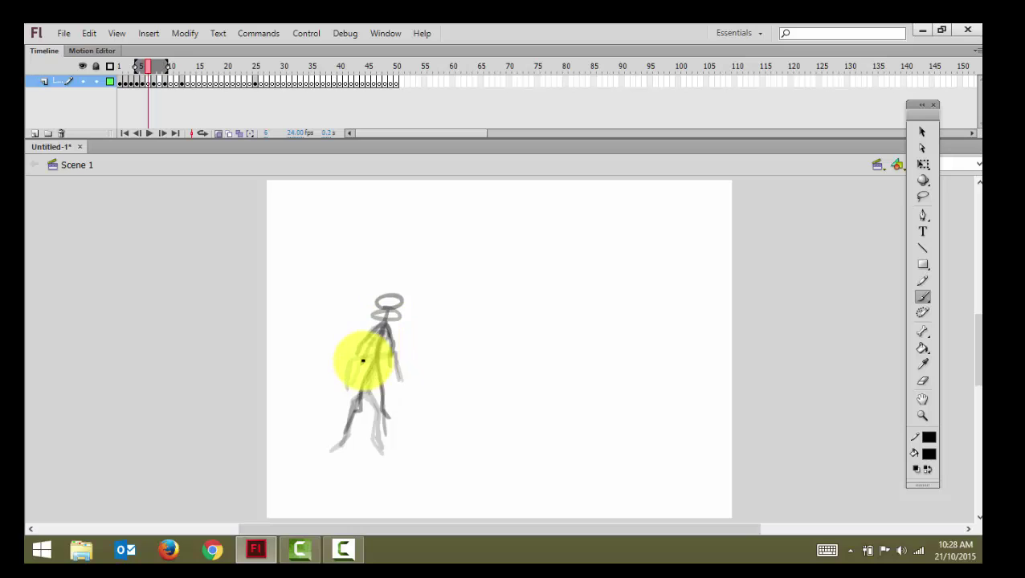
Flip back and forth through the first eleven frames to review the crouch and take-off poses, finishing on empty frame 6.
{"action": "key", "text": "comma"}
{"action": "key", "text": "comma"}
{"action": "key", "text": "comma"}
{"action": "key", "text": "comma"}
{"action": "key", "text": "comma"}
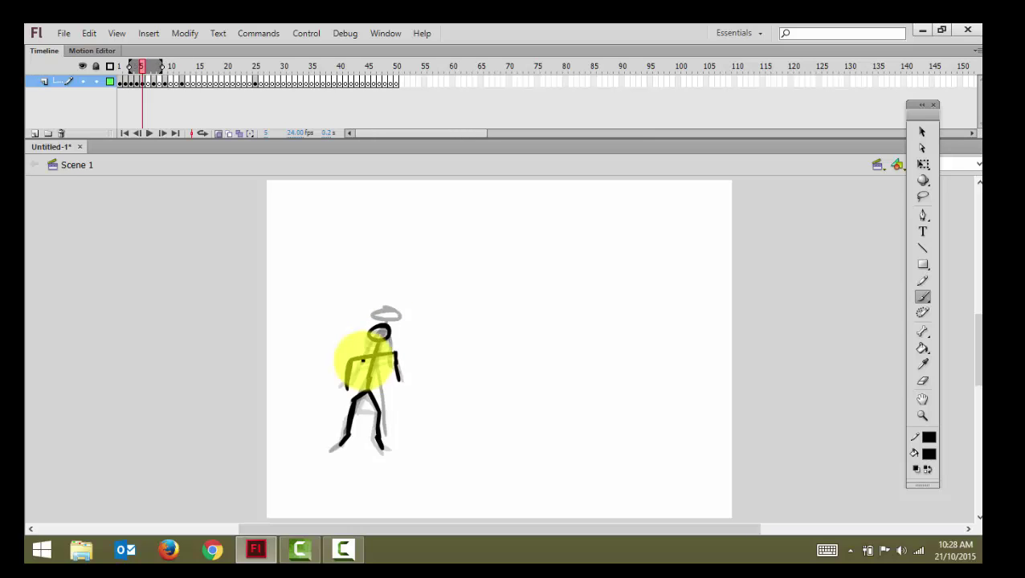
{"action": "key", "text": "period"}
{"action": "key", "text": "period"}
{"action": "key", "text": "period"}
{"action": "key", "text": "period"}
{"action": "key", "text": "period"}
{"action": "key", "text": "period"}
{"action": "key", "text": "period"}
{"action": "key", "text": "period"}
{"action": "key", "text": "period"}
{"action": "key", "text": "period"}
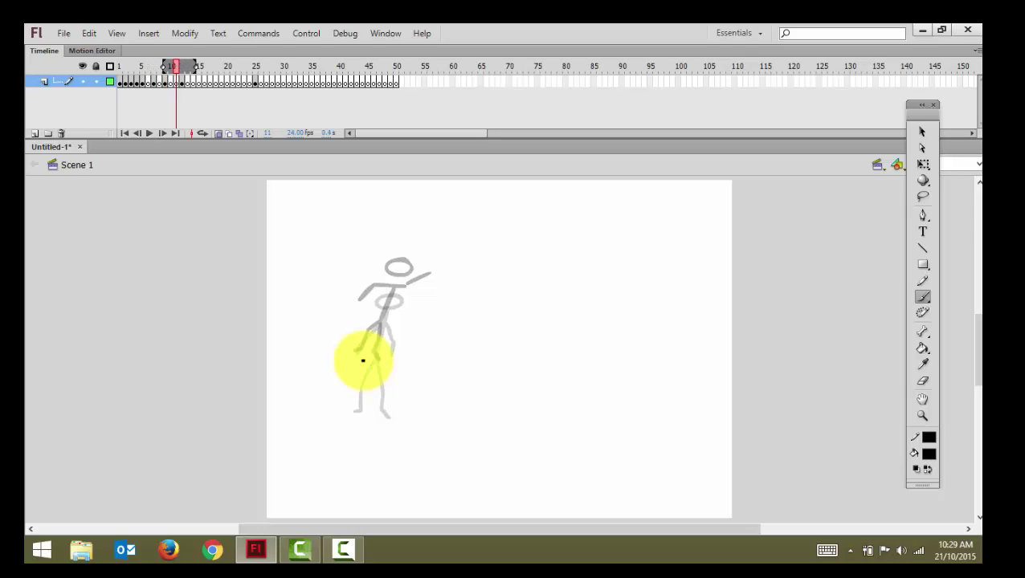
{"action": "key", "text": "comma"}
{"action": "key", "text": "comma"}
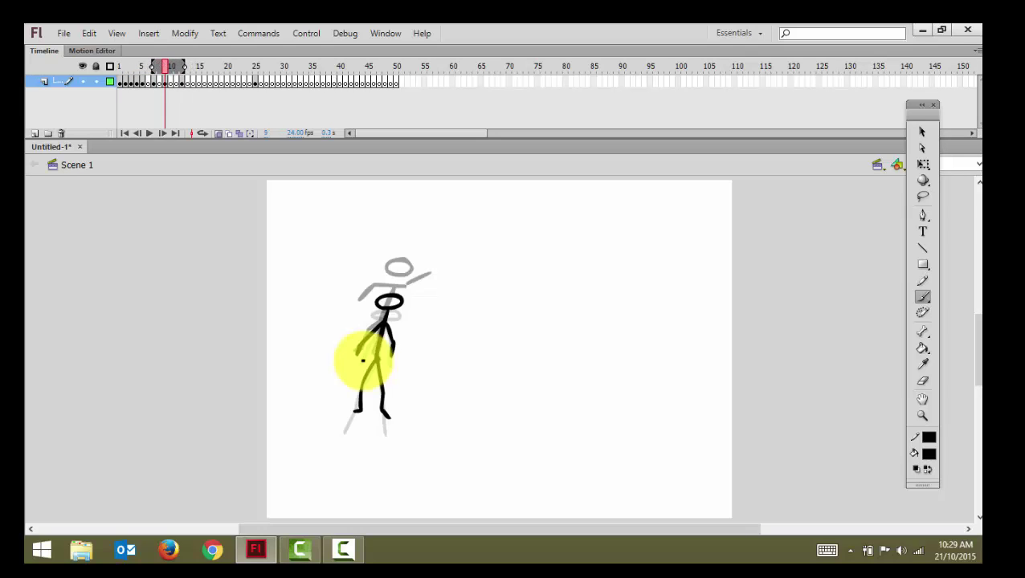
{"action": "key", "text": "comma"}
{"action": "key", "text": "comma"}
{"action": "key", "text": "comma"}
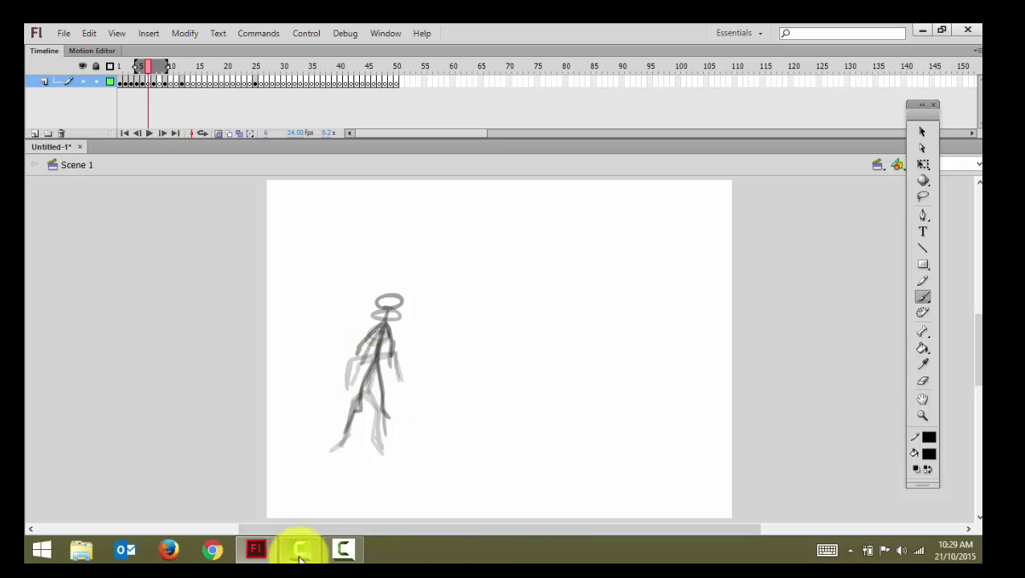
{"action": "left_click", "coordinate": [353, 551]}
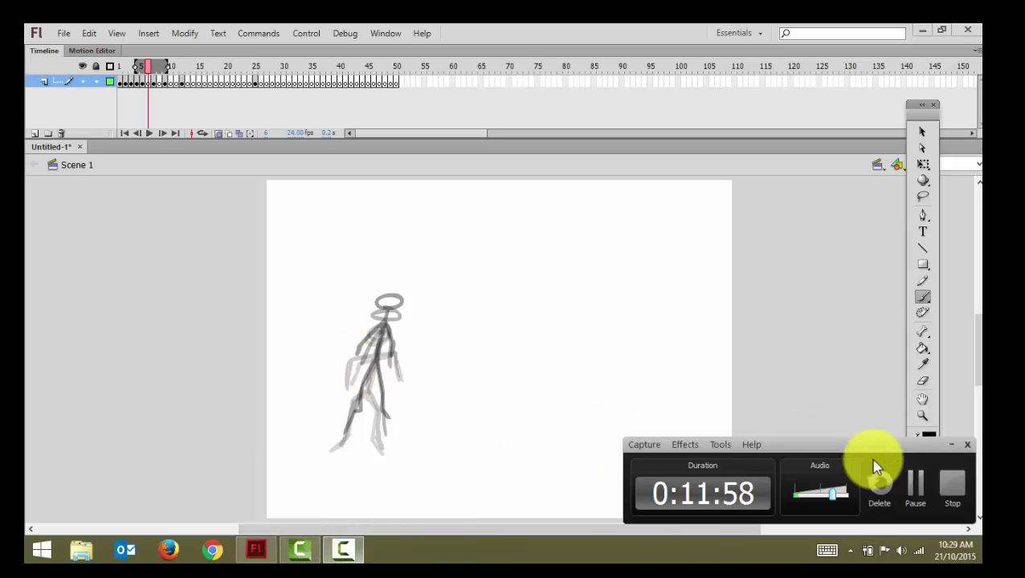
{"action": "left_click", "coordinate": [920, 491]}
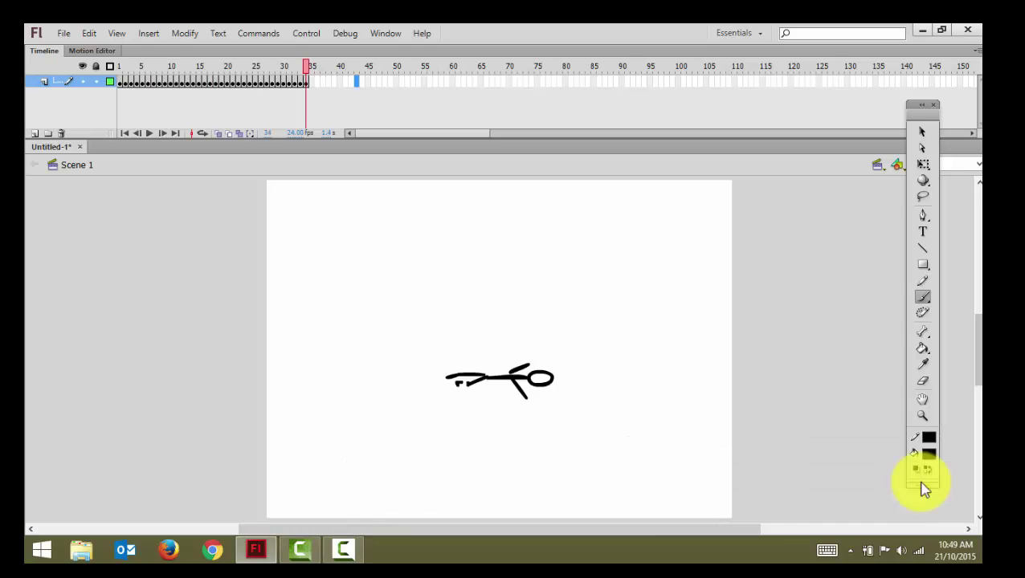
Play the 34-frame animation on the stage to review the whole crouch, leap and flight.
{"action": "key", "text": "Return"}
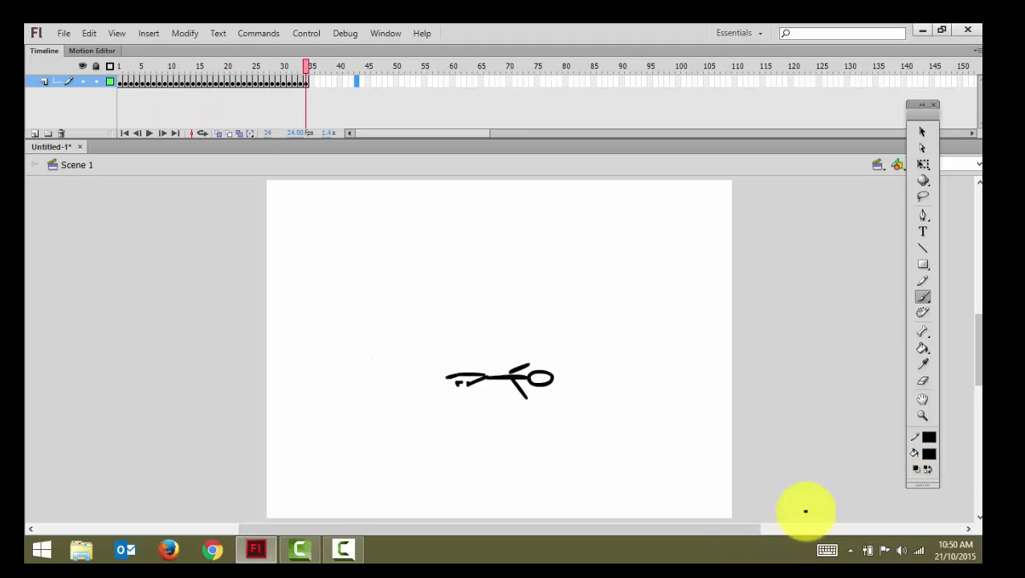
{"action": "left_click", "coordinate": [343, 551]}
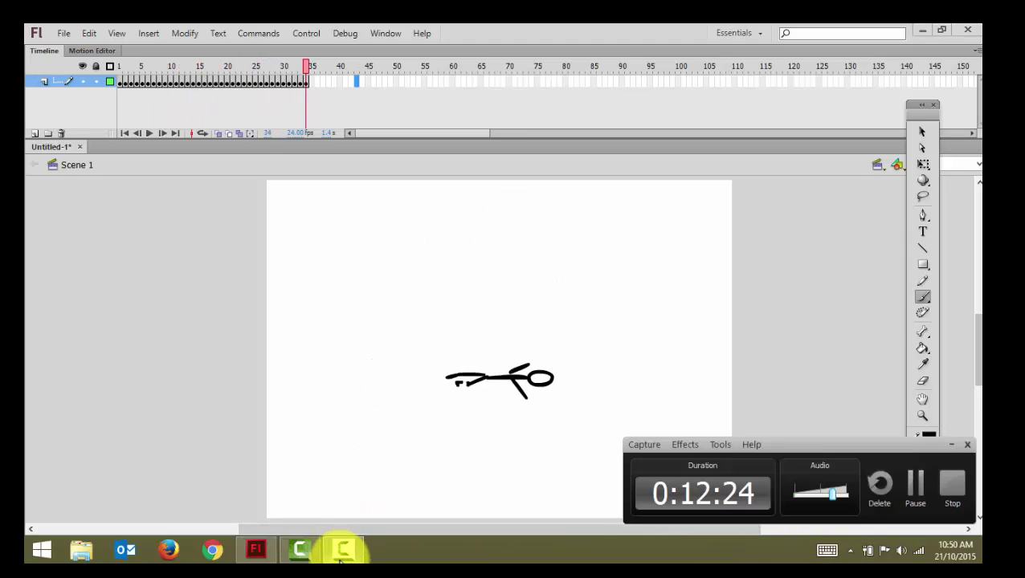